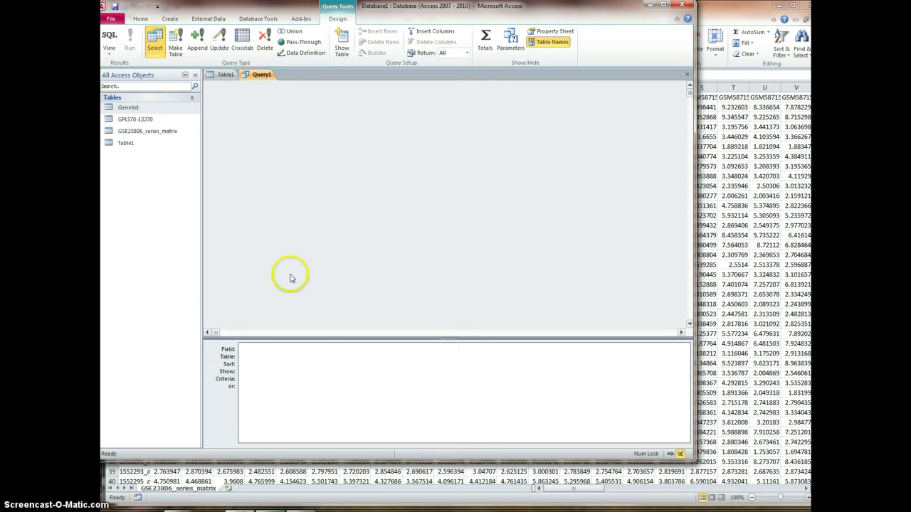
- Open the Show Table list from the empty Query1 design area's context menu
right_click(312, 288)
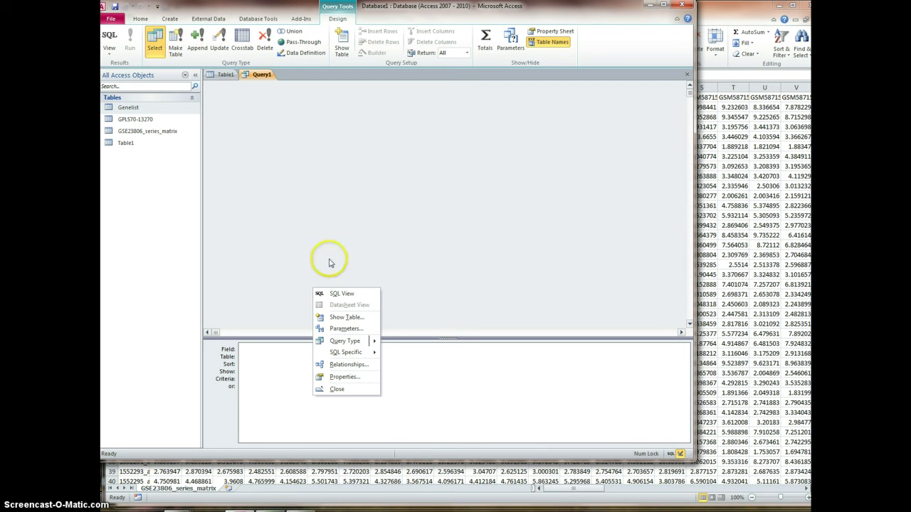
click(345, 317)
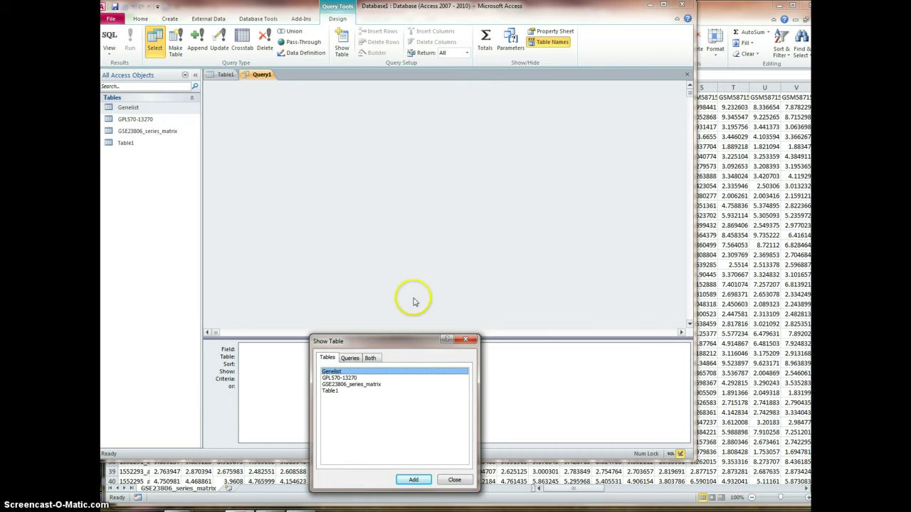
- Add Genelist, GPL570-13270 and GSE23806_series_matrix to Query1, then close Show Table
click(413, 479)
click(345, 379)
click(413, 479)
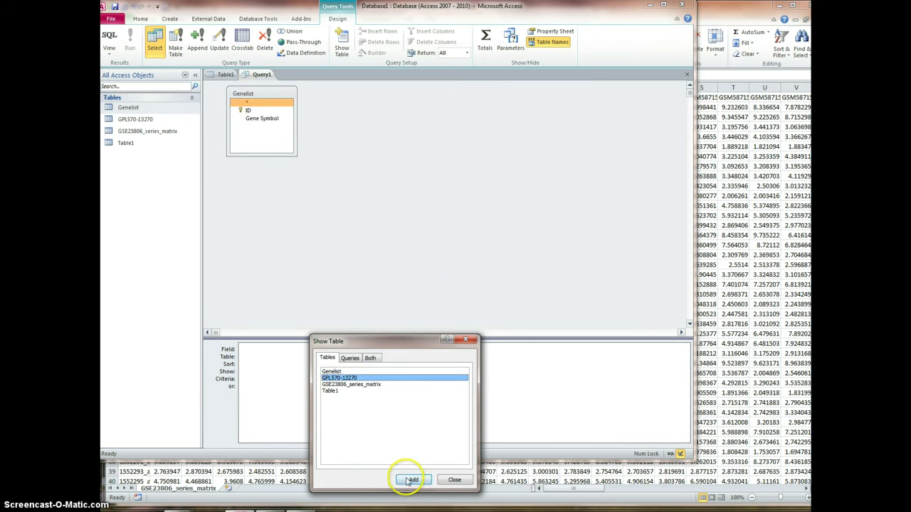
click(356, 385)
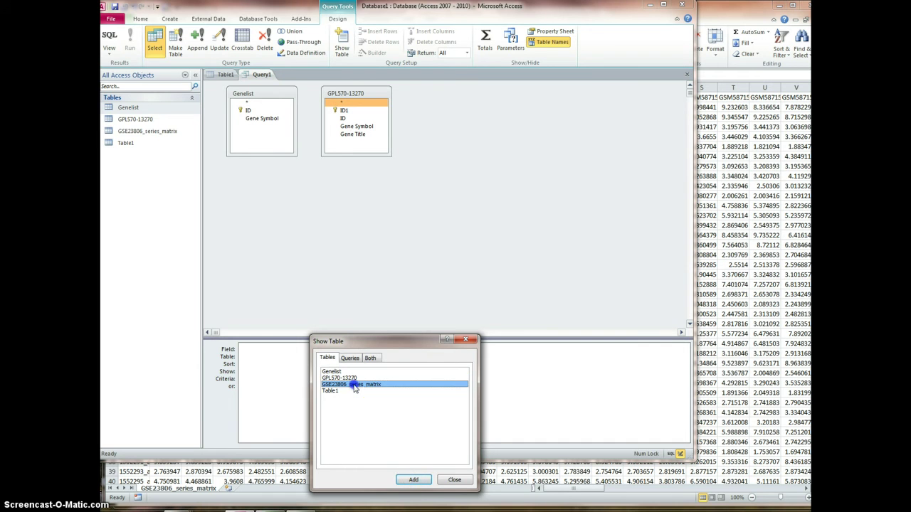
click(413, 482)
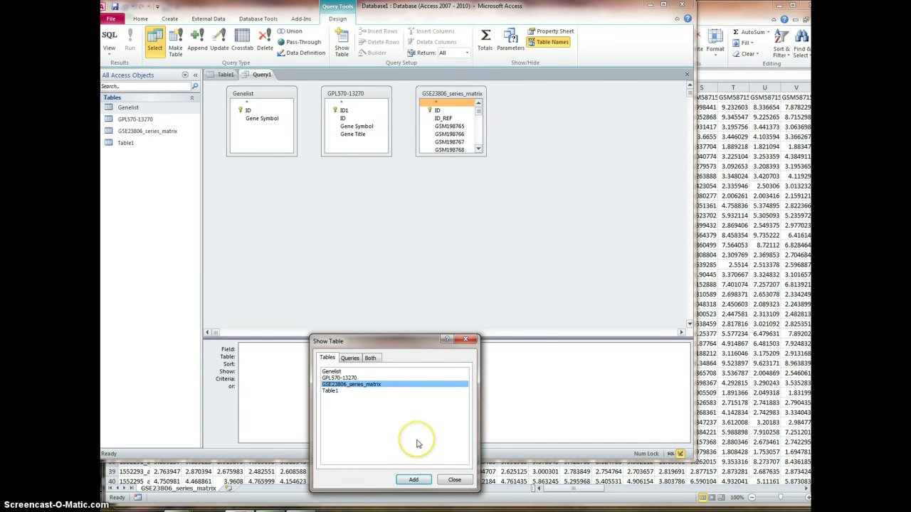
click(454, 480)
- Enlarge the GSE23806_series_matrix box and join Genelist's Gene Symbol to GPL570-13270's Gene Symbol
drag(484, 154, 515, 327)
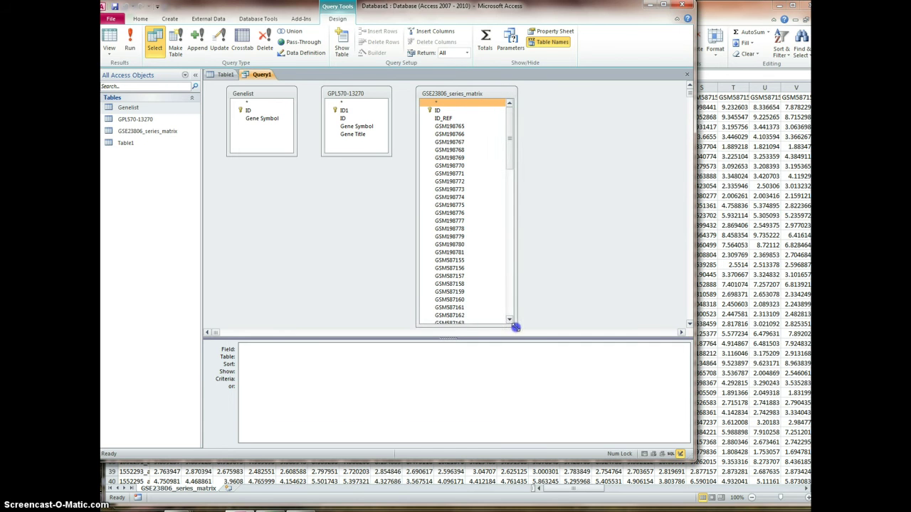
mouse_move(508, 163)
mouse_down()
mouse_move(510, 318)
mouse_move(508, 138)
mouse_move(502, 151)
mouse_move(521, 152)
mouse_up()
click(264, 119)
drag(265, 122, 353, 128)
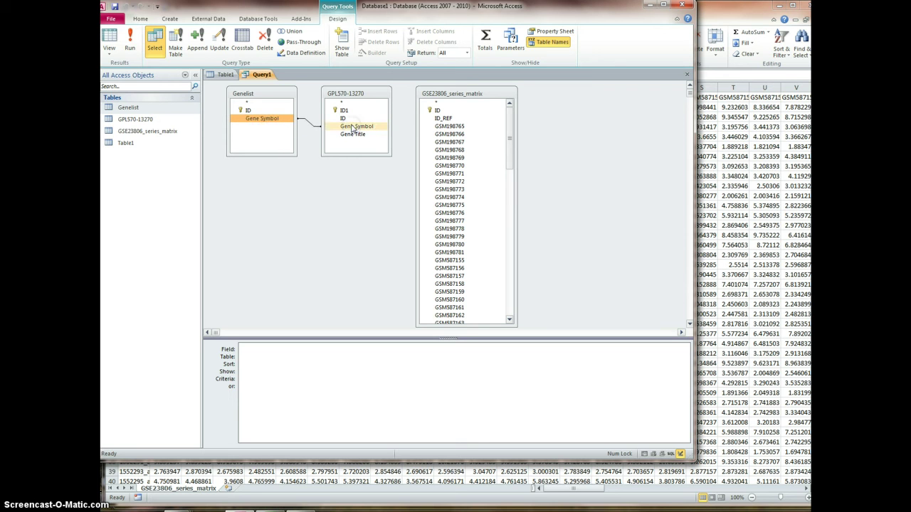
- Join GPL570-13270's ID field to GSE23806_series_matrix's ID_REF
click(356, 92)
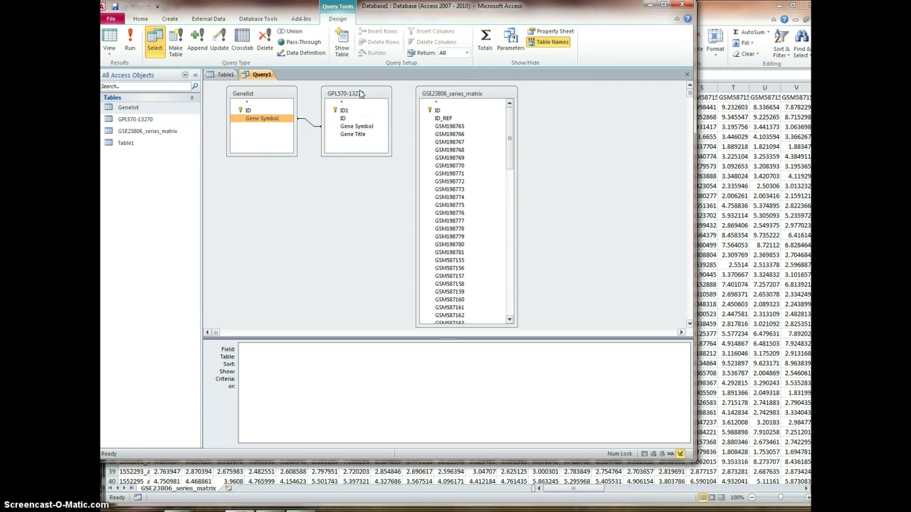
click(347, 119)
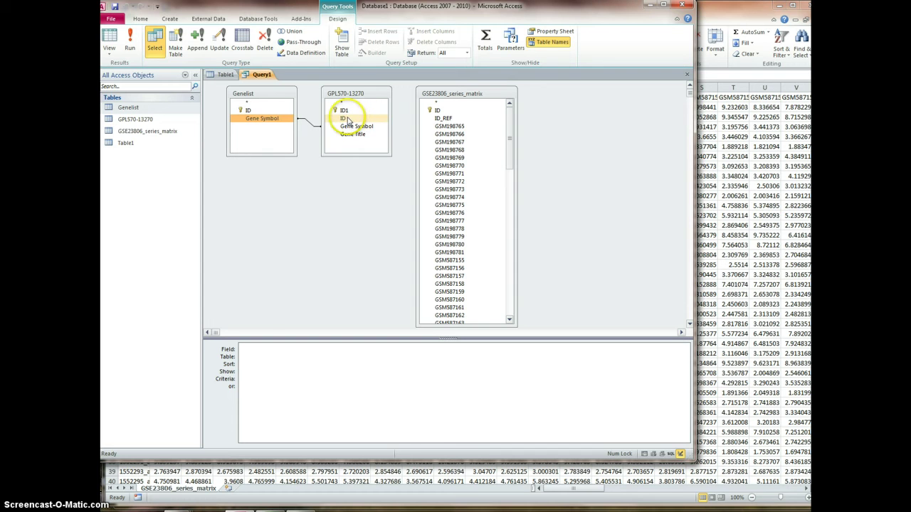
click(346, 119)
drag(349, 117, 445, 121)
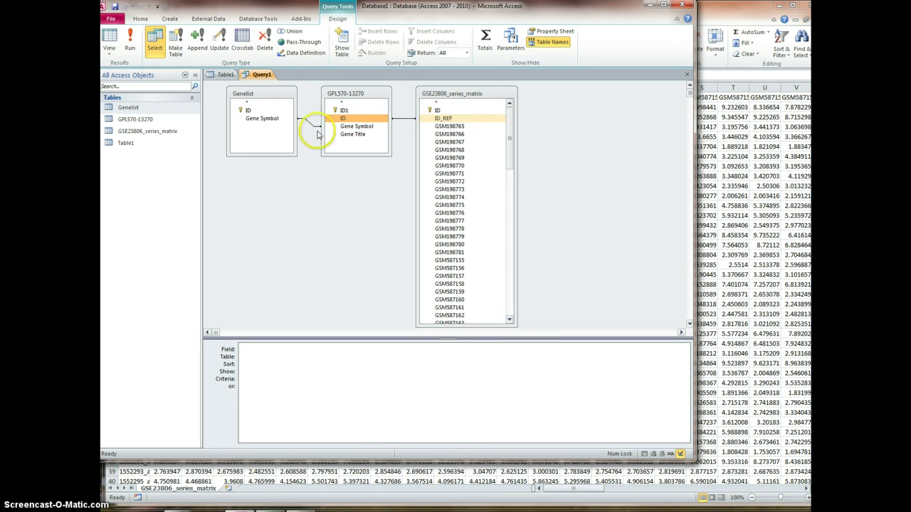
click(269, 121)
drag(346, 118, 309, 126)
- Inspect the Gene Symbol join's properties and close them without changes
right_click(307, 123)
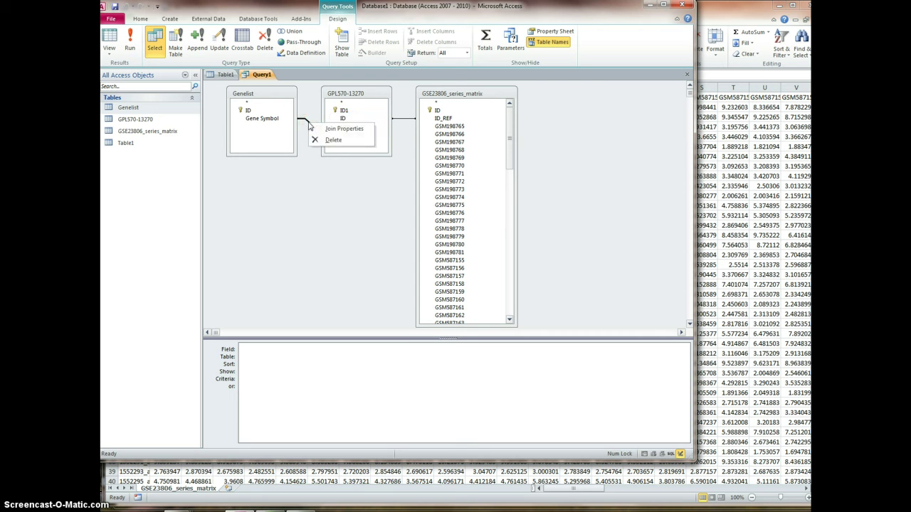
click(335, 128)
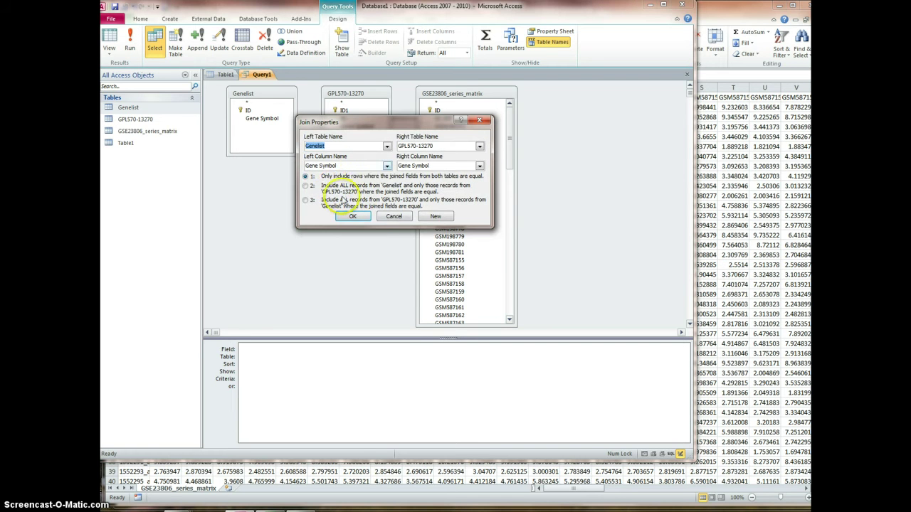
click(395, 220)
click(394, 219)
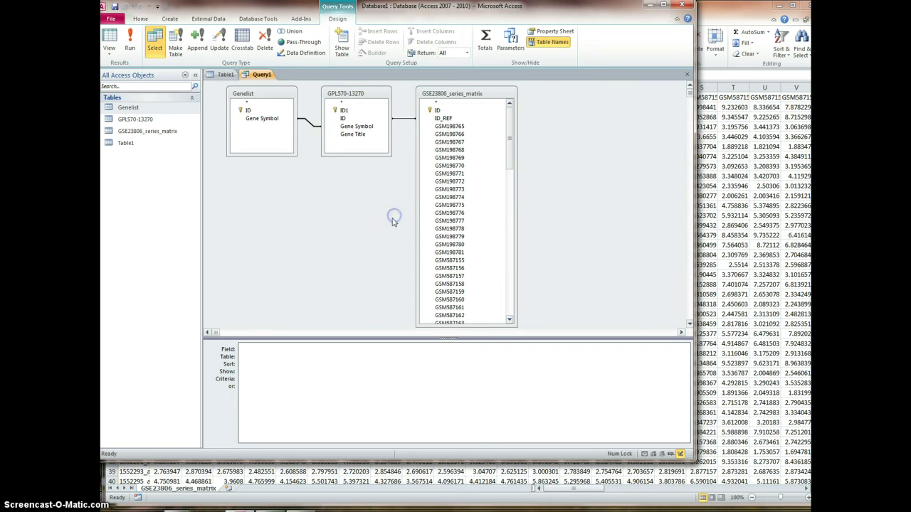
click(312, 126)
click(340, 119)
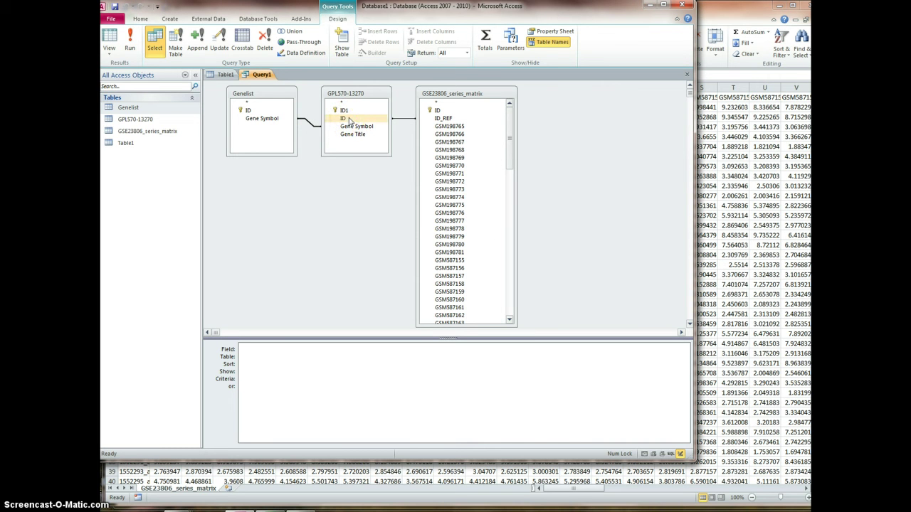
- Place Genelist.ID, Genelist.Gene Symbol and GPL570-13270.Gene Title in the first three grid columns
click(422, 119)
drag(342, 118, 427, 119)
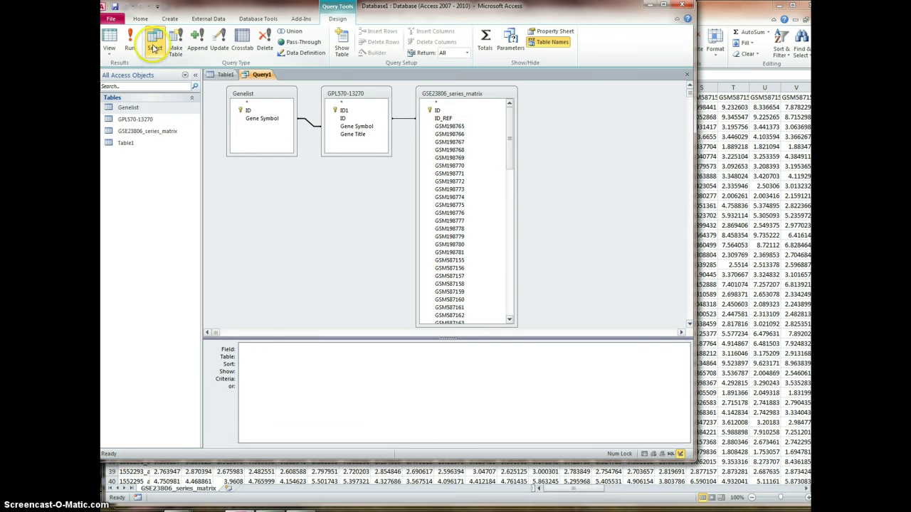
click(257, 119)
click(248, 111)
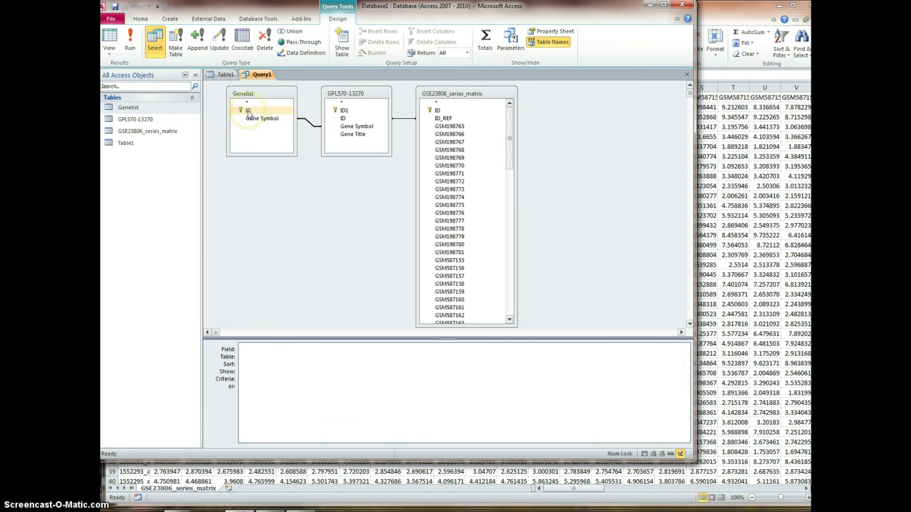
drag(248, 112, 259, 343)
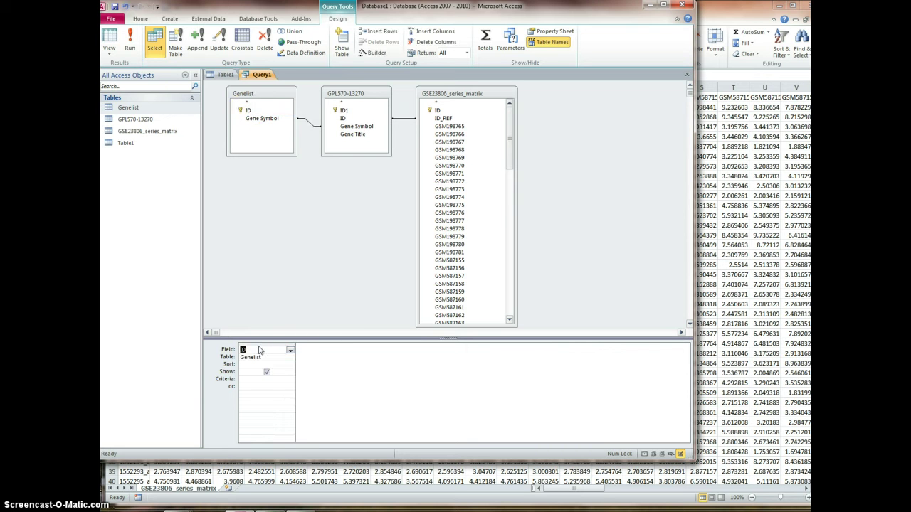
click(262, 121)
drag(262, 123, 314, 346)
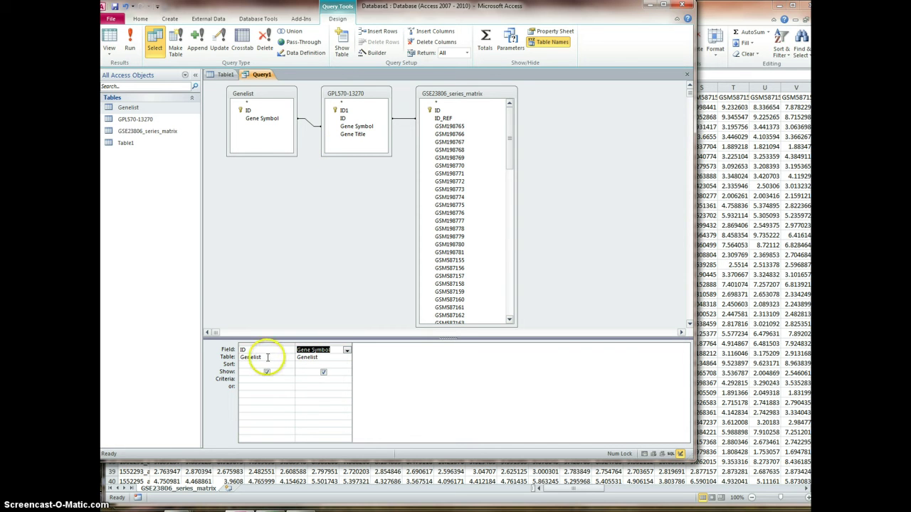
drag(352, 134, 373, 350)
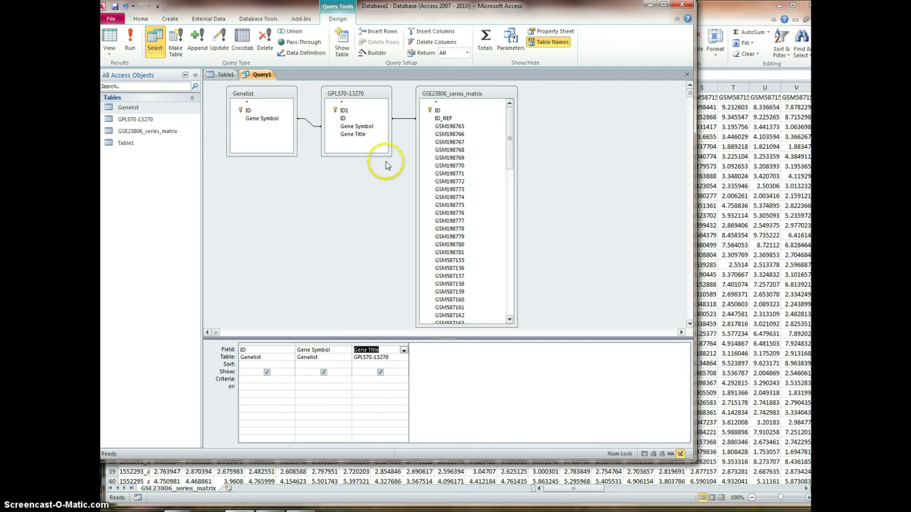
- Select sample fields GSM198765 through GSM587229 and add them to the grid after Gene Title
click(457, 128)
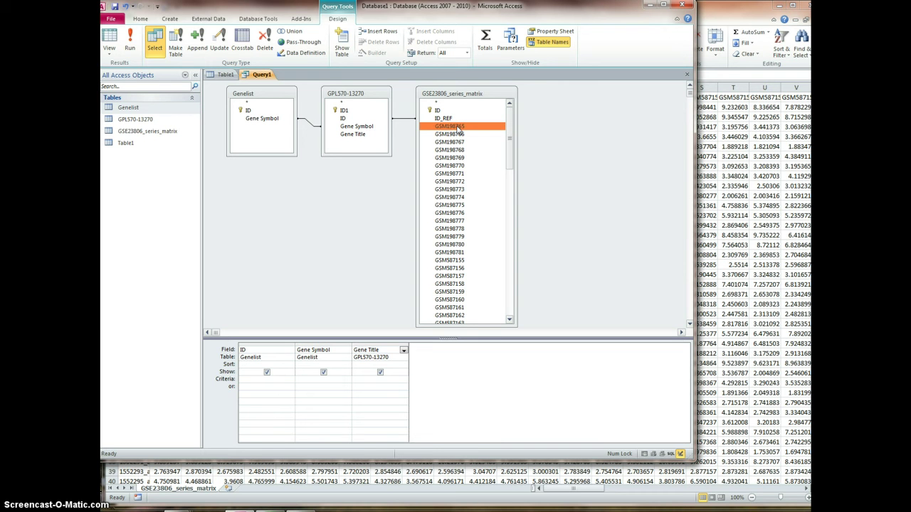
key(shift+Down)
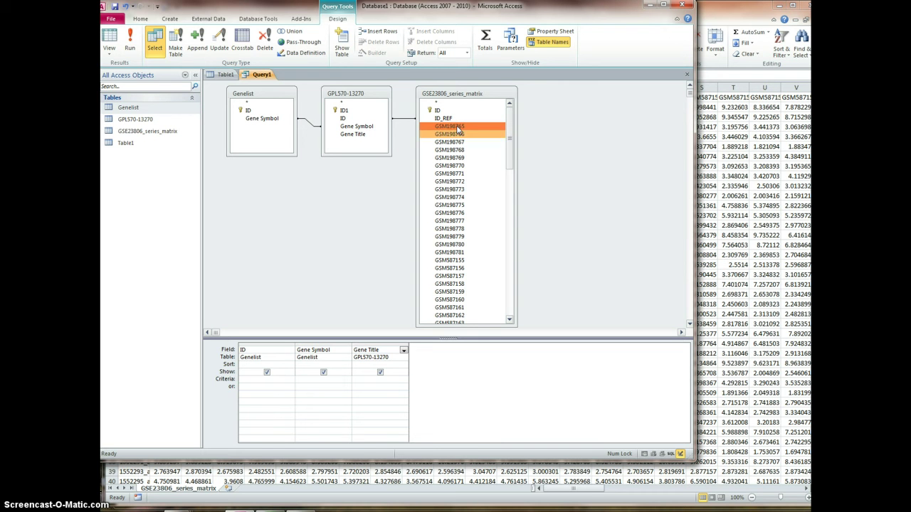
key(shift+Down)
key(shift+Down)
key(shift+Down)
key(shift+Down)
key(shift+Down)
key(shift+Down)
key(shift+Down)
key(shift+Down)
key(shift+Down)
key(shift+Down)
key(shift+Down)
key(shift+Down)
key(shift+Down)
key(shift+Down)
key(shift+Down)
key(shift+Down)
key(shift+Down)
key(shift+Down)
key(shift+Down)
key(shift+Down)
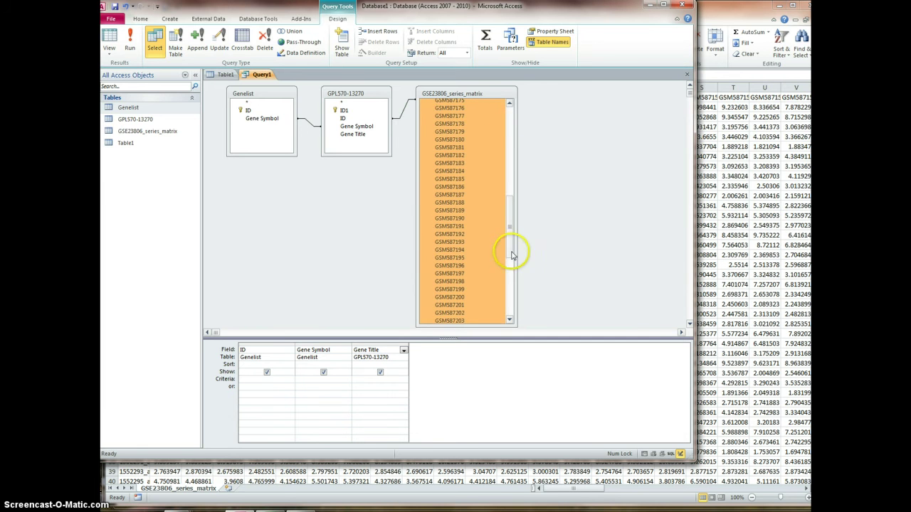
drag(514, 252, 515, 318)
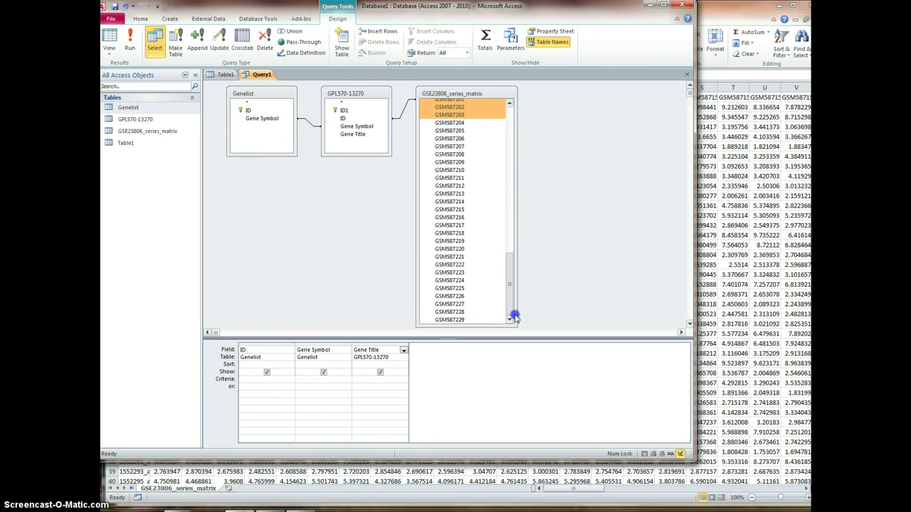
shift+click(476, 320)
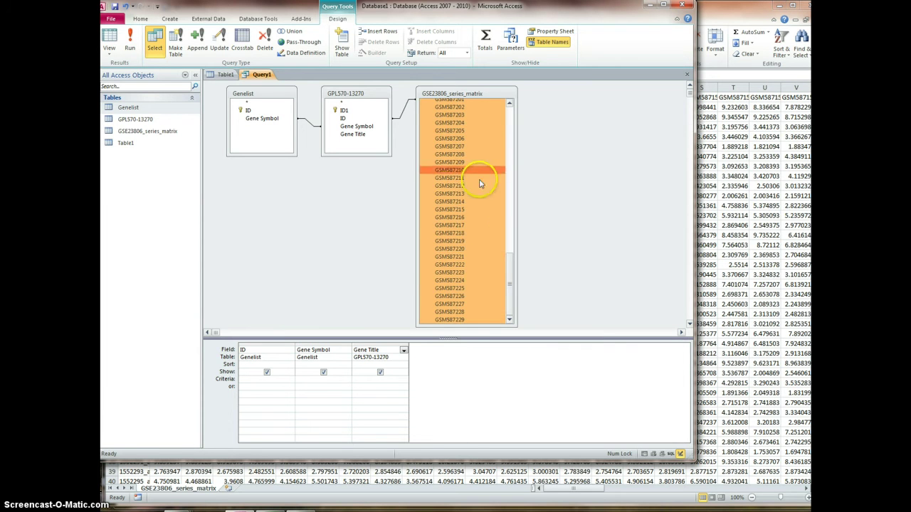
drag(507, 244, 483, 351)
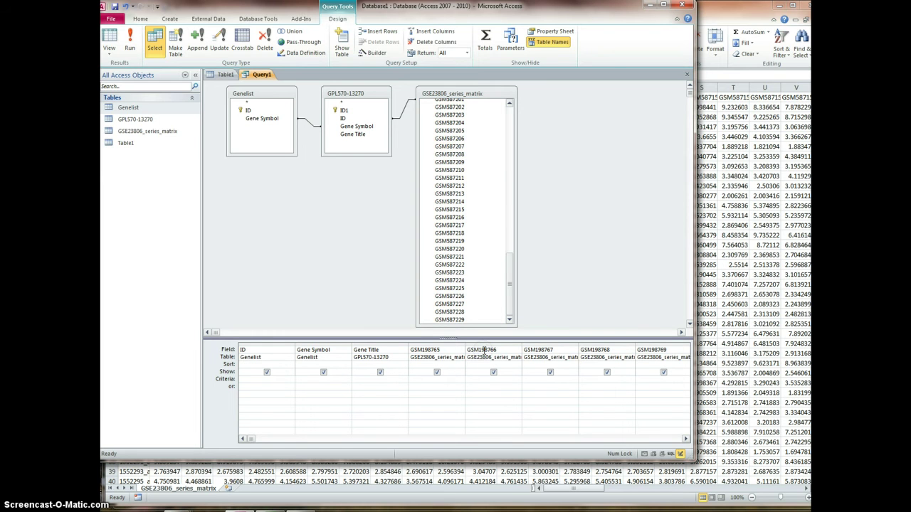
- Save the open query under the name Query1Genelist-1
right_click(258, 76)
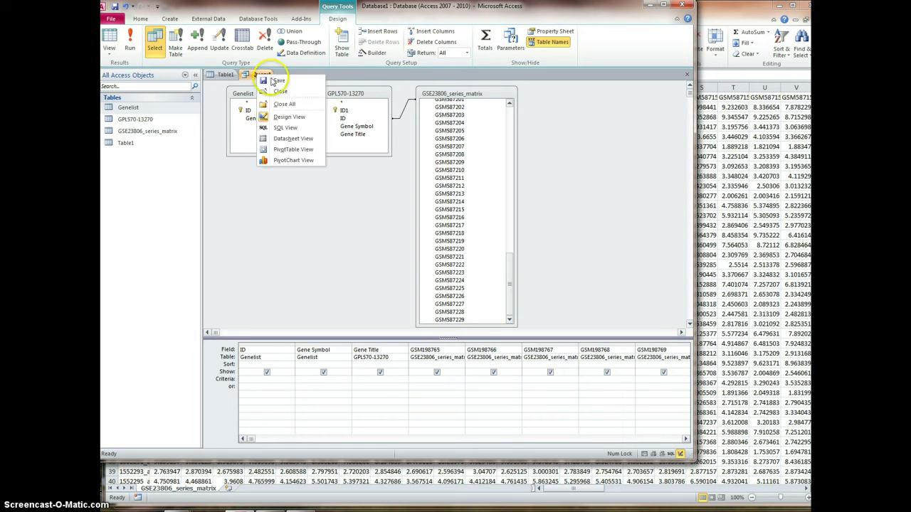
click(277, 81)
click(358, 164)
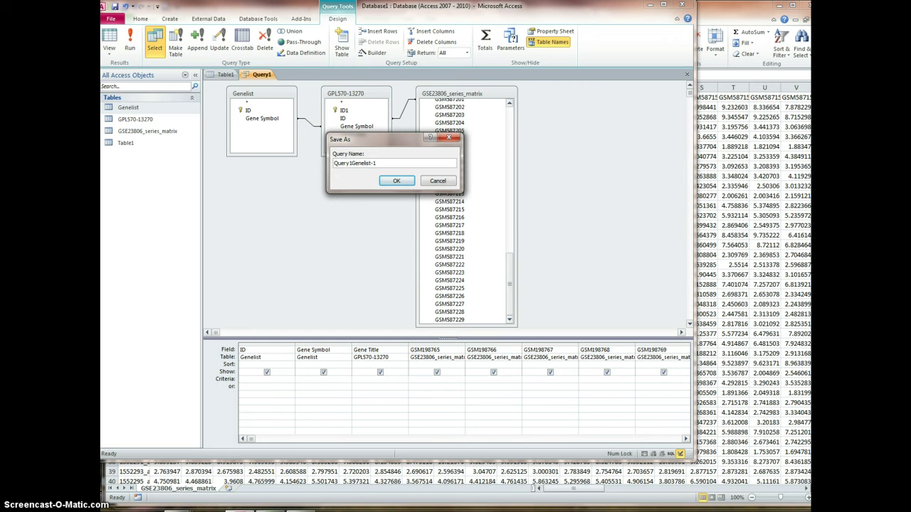
click(397, 181)
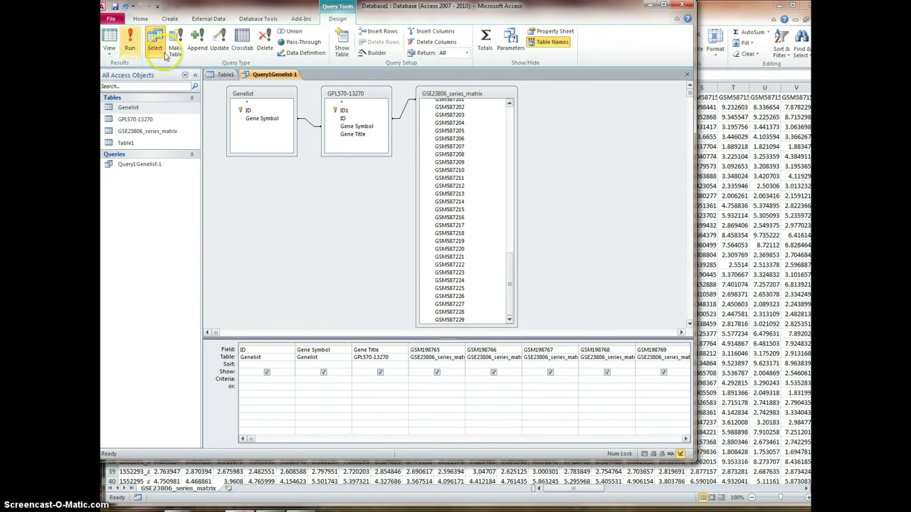
- Run the query, sort its 80 result rows ascending by ID, and scroll through them
click(108, 38)
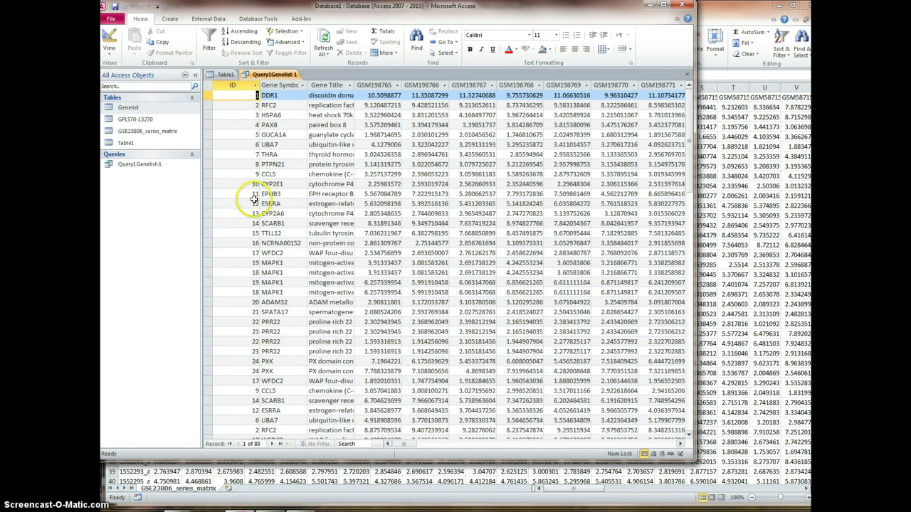
scroll(249, 331, down, 2)
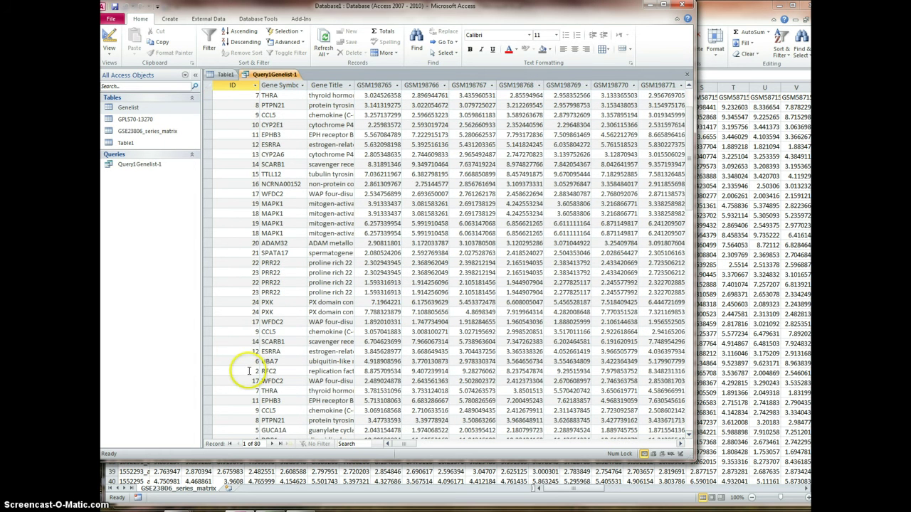
click(239, 86)
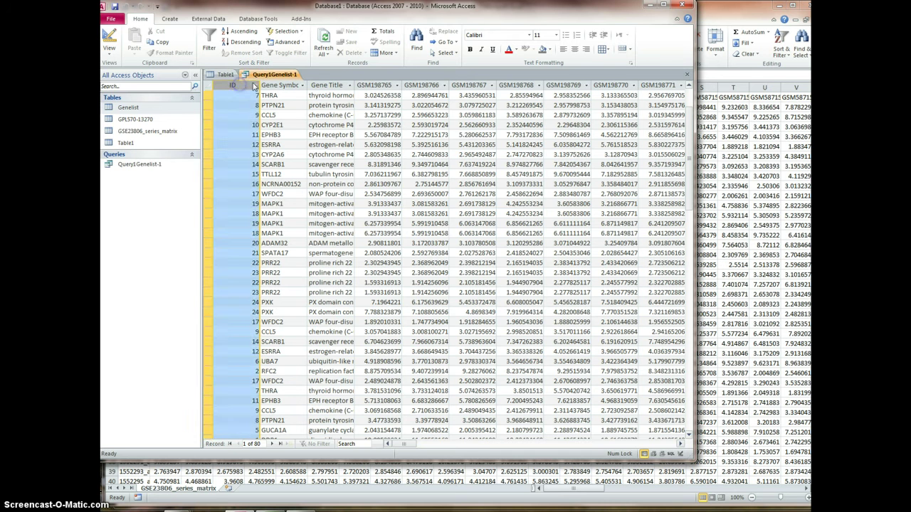
click(239, 32)
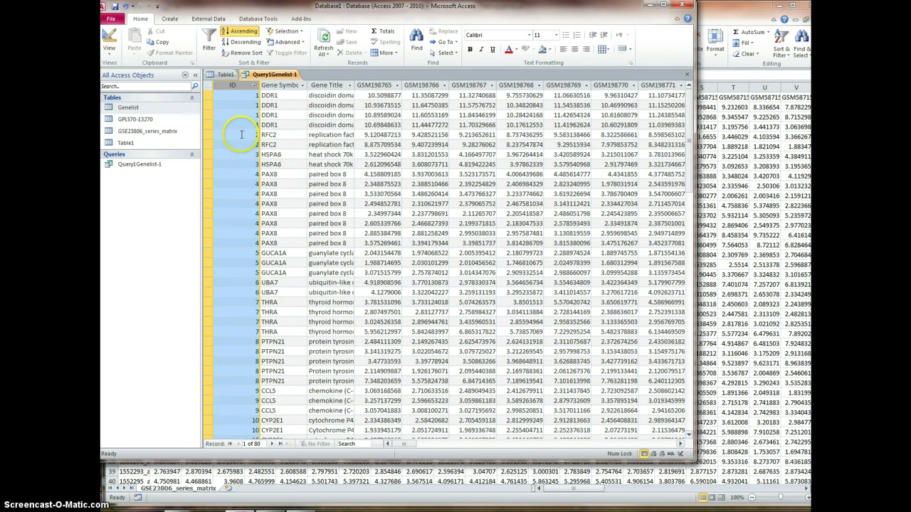
scroll(241, 136, down, 11)
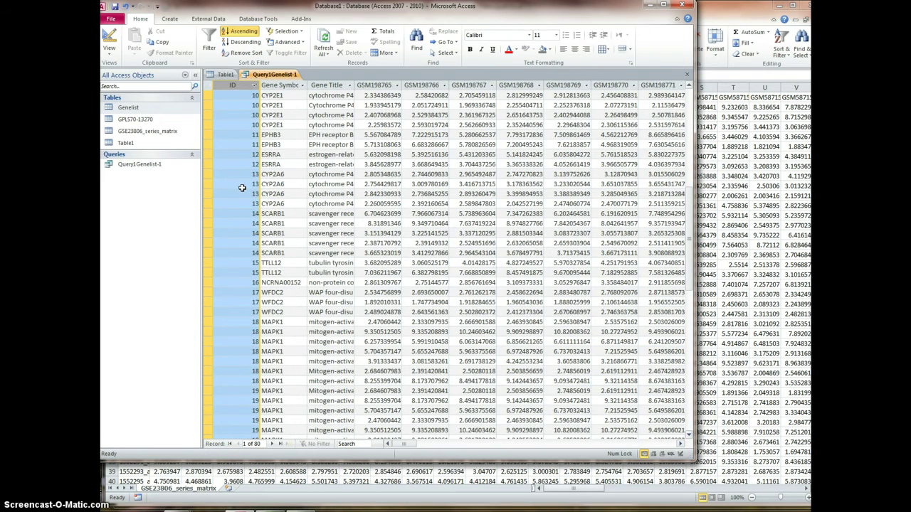
scroll(242, 187, down, 2)
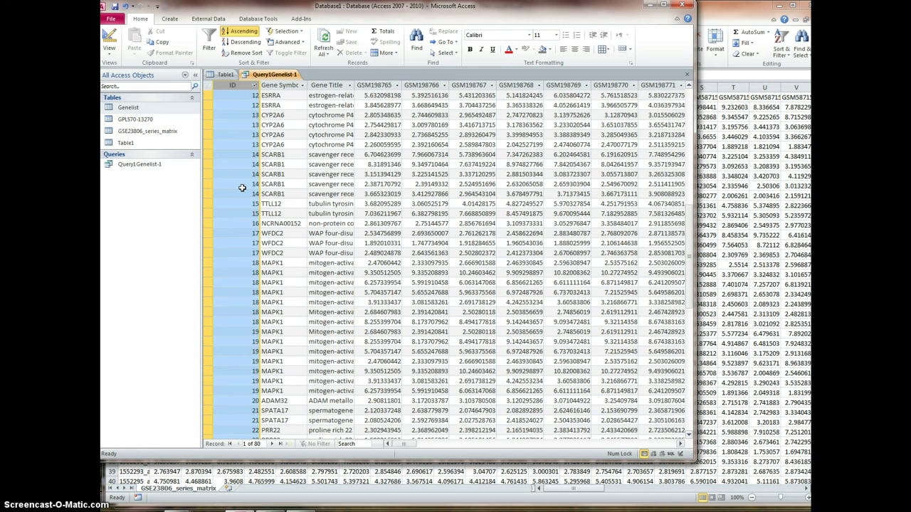
scroll(242, 187, down, 6)
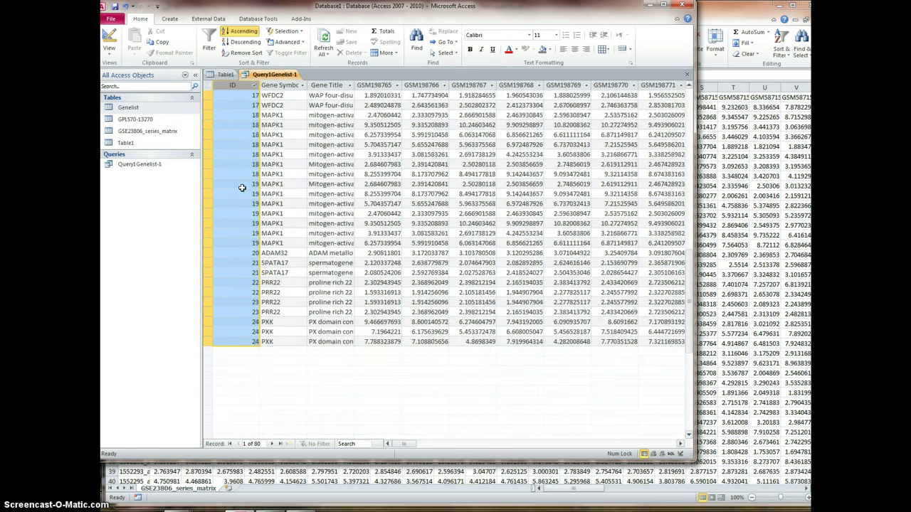
drag(242, 187, 254, 139)
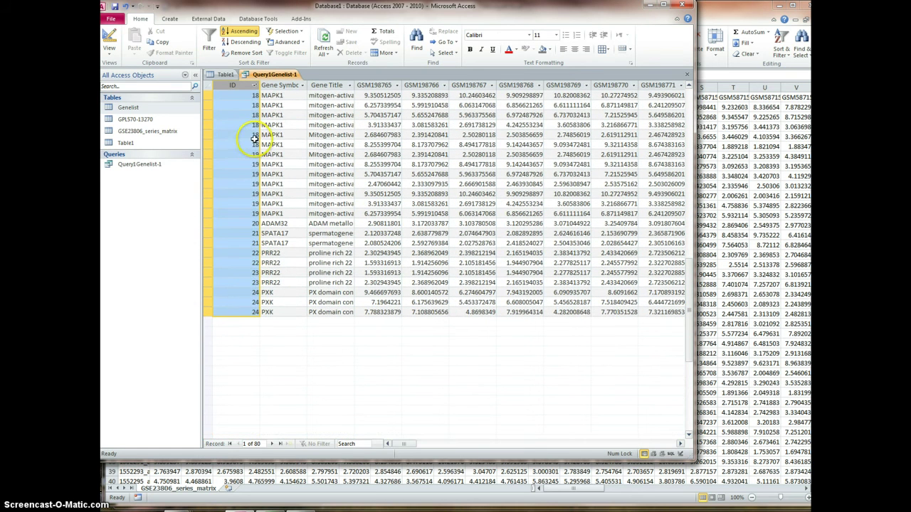
- Open the GPL570-13270 table, widen the Gene Title column, and select that column
double_click(131, 122)
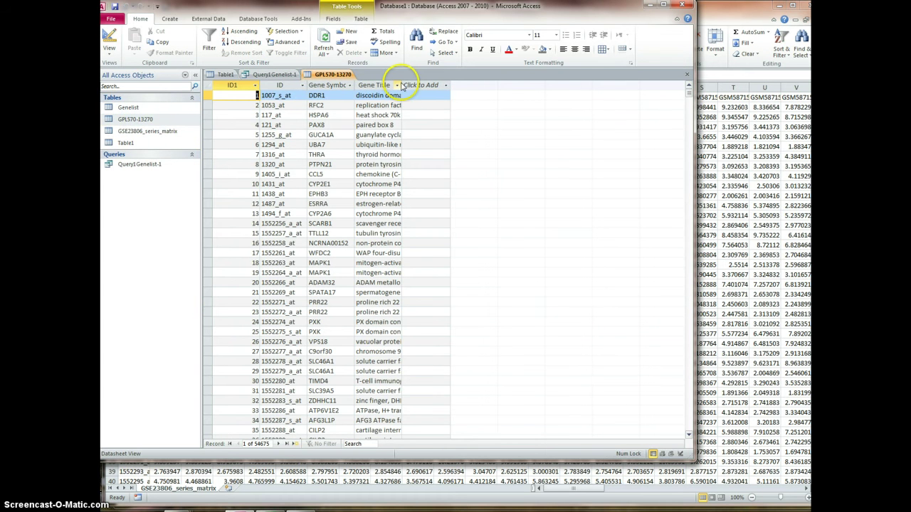
drag(401, 85, 550, 84)
click(555, 84)
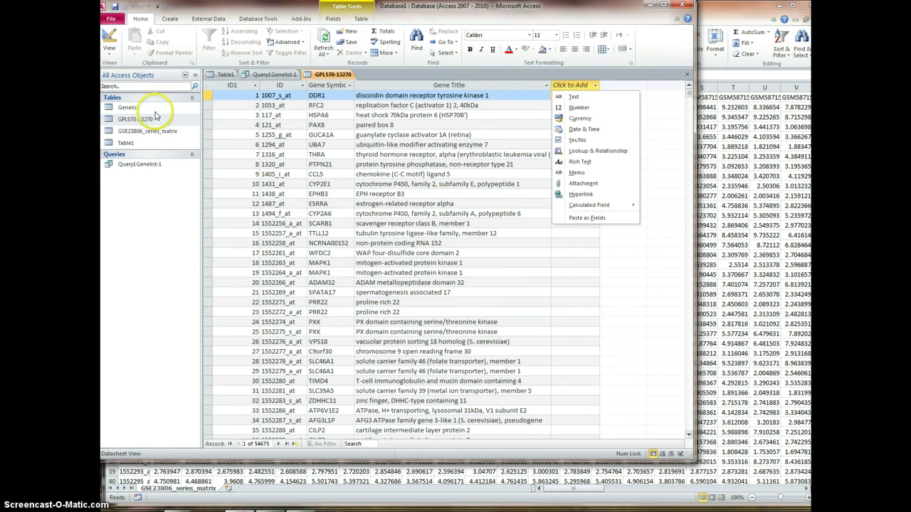
click(442, 85)
click(442, 85)
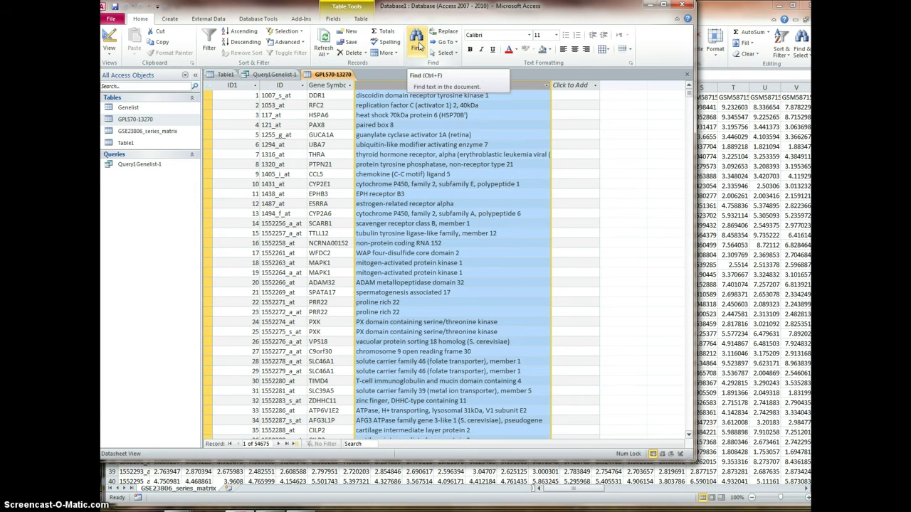
- Search the Gene Title field for 'ubi' with Match set to Any Part of Field
click(419, 44)
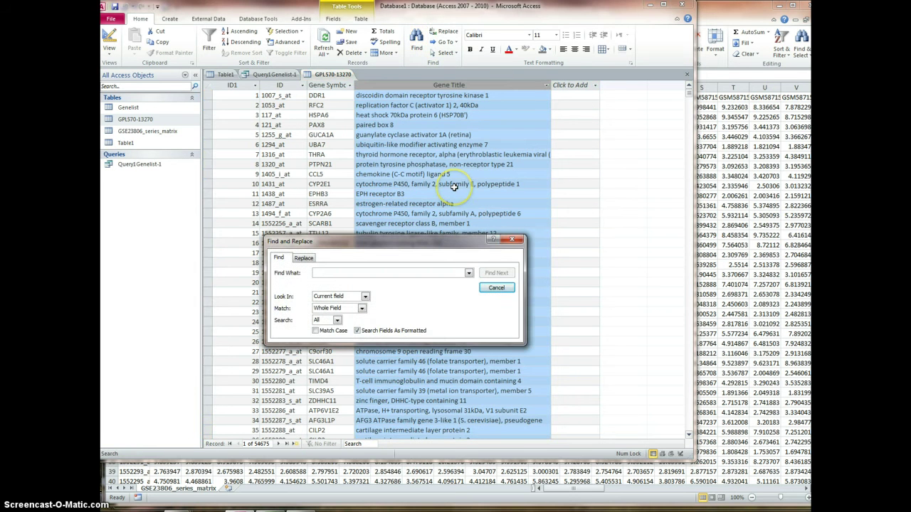
text(ubiquitin)
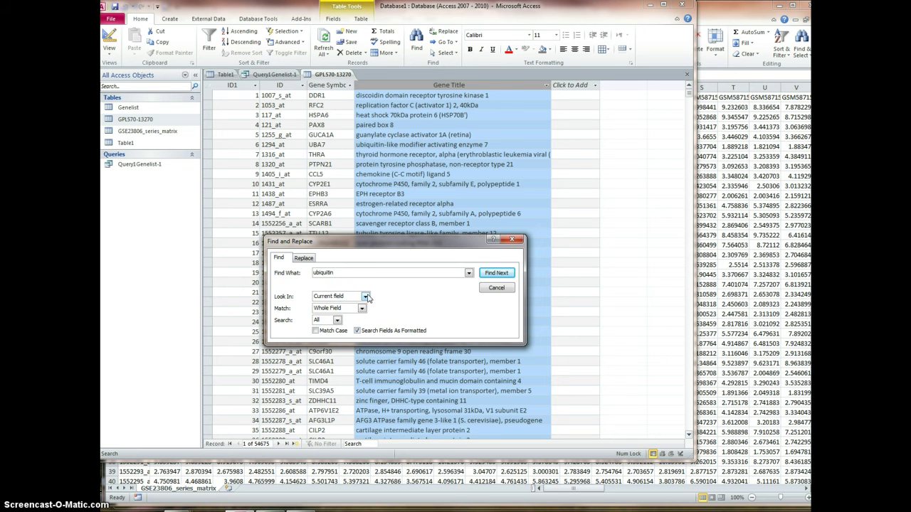
click(365, 296)
click(366, 297)
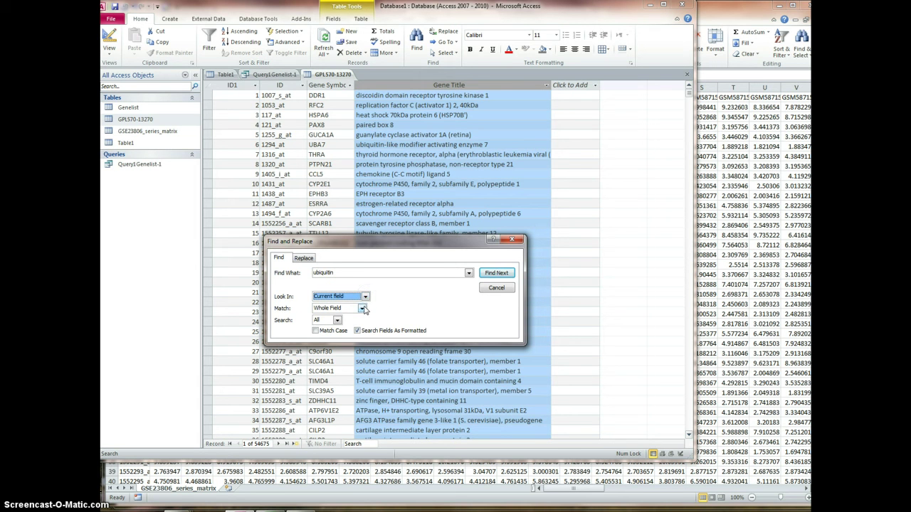
click(362, 309)
click(332, 317)
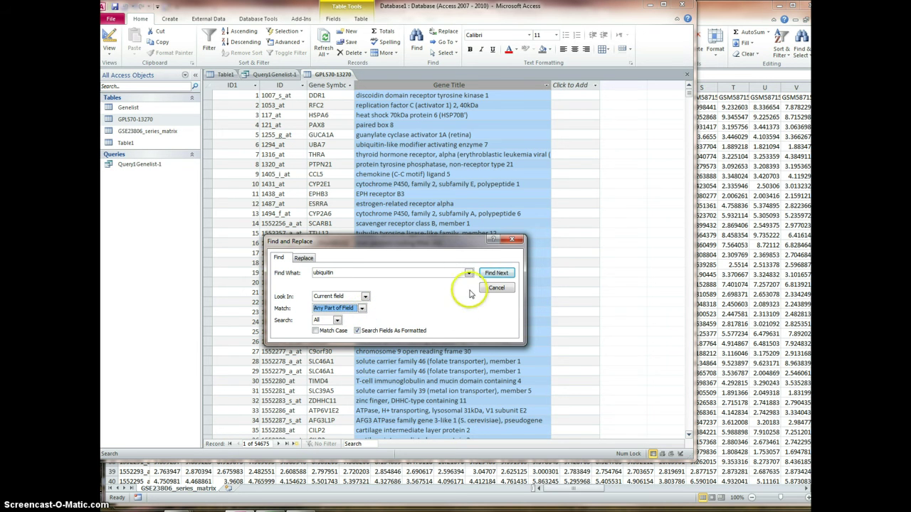
click(493, 275)
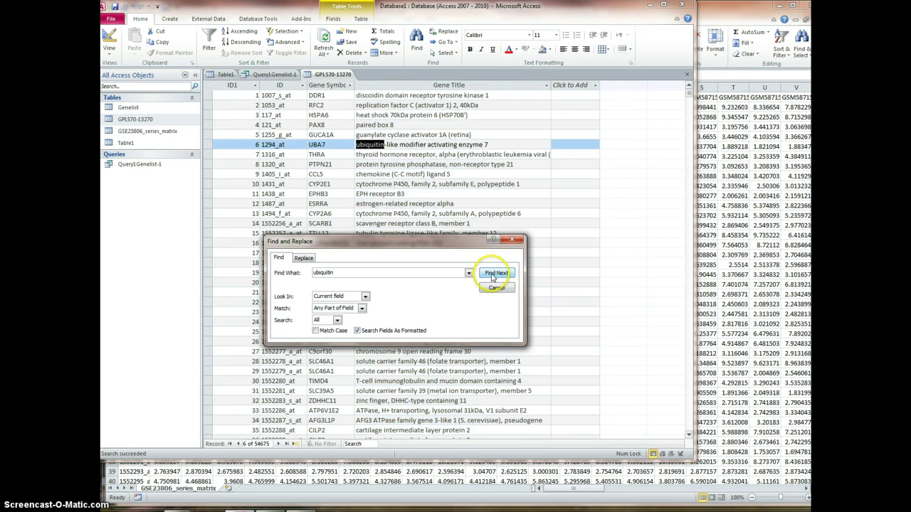
- Copy the UBA7 gene symbol from the found record
click(321, 145)
click(305, 144)
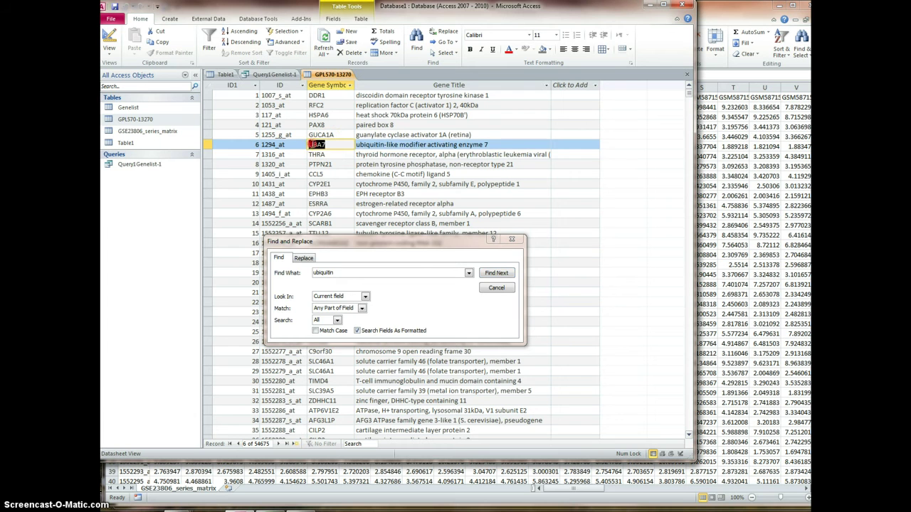
right_click(312, 144)
click(331, 158)
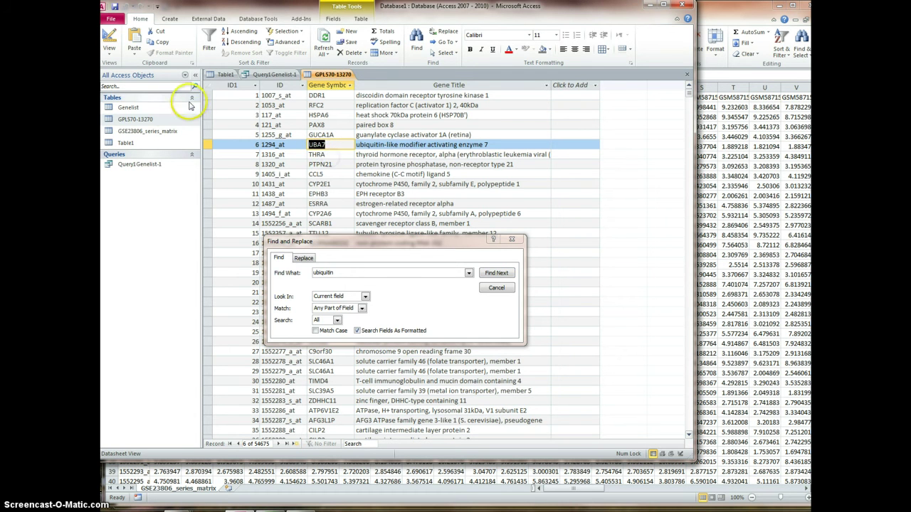
- Open Genelist, paste UBA7 into the new record's Gene Symbol, and save the table
double_click(141, 108)
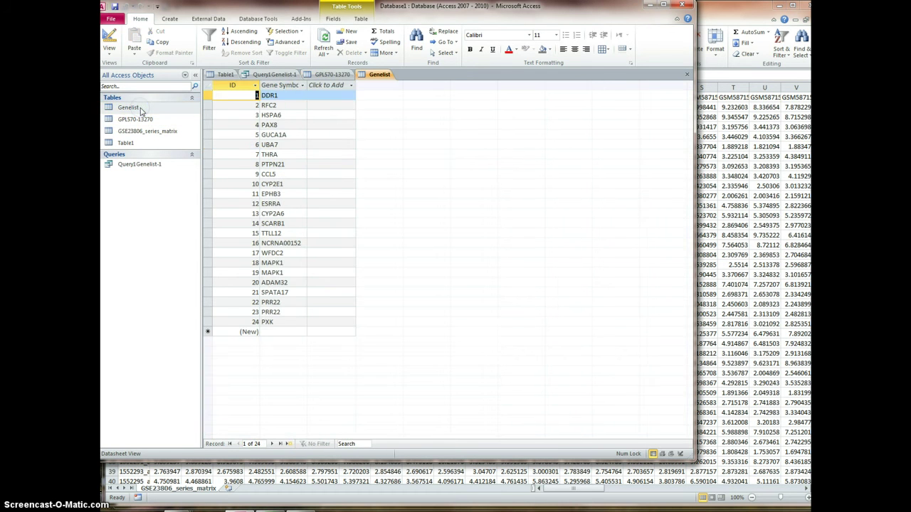
click(207, 331)
click(272, 332)
right_click(272, 332)
click(292, 355)
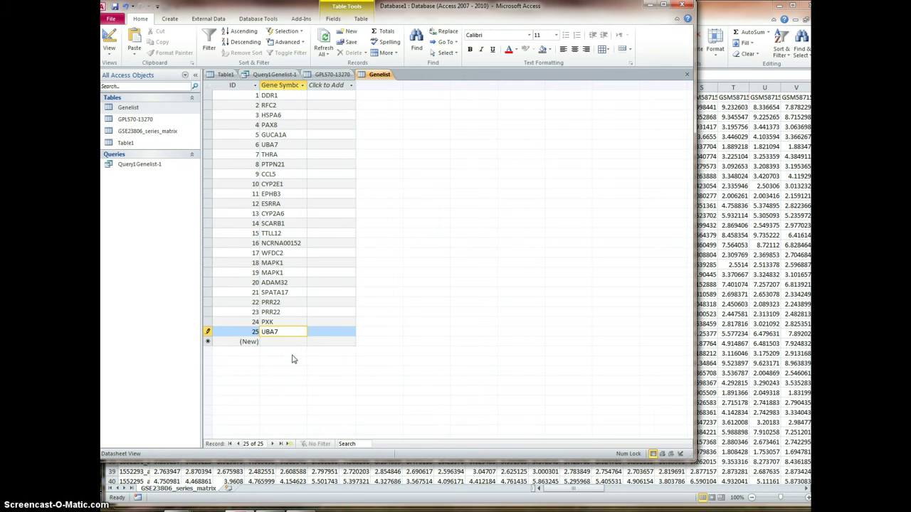
right_click(378, 76)
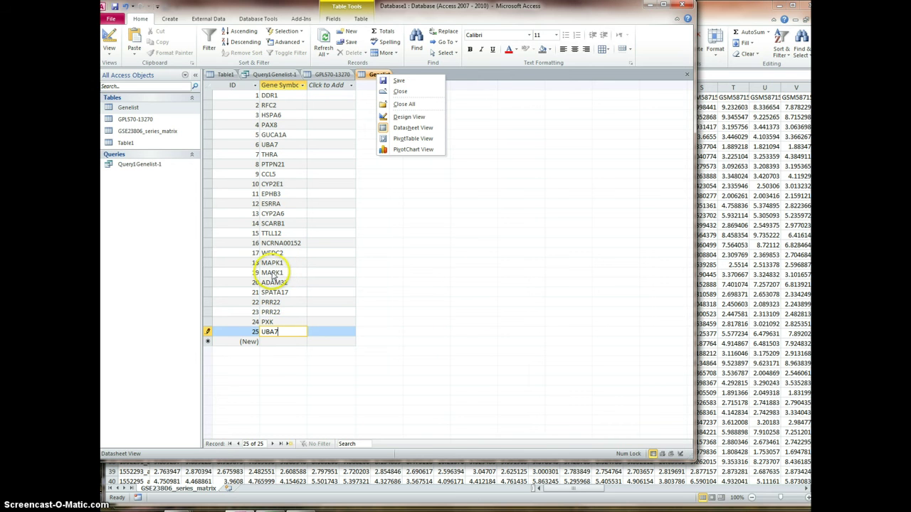
click(399, 82)
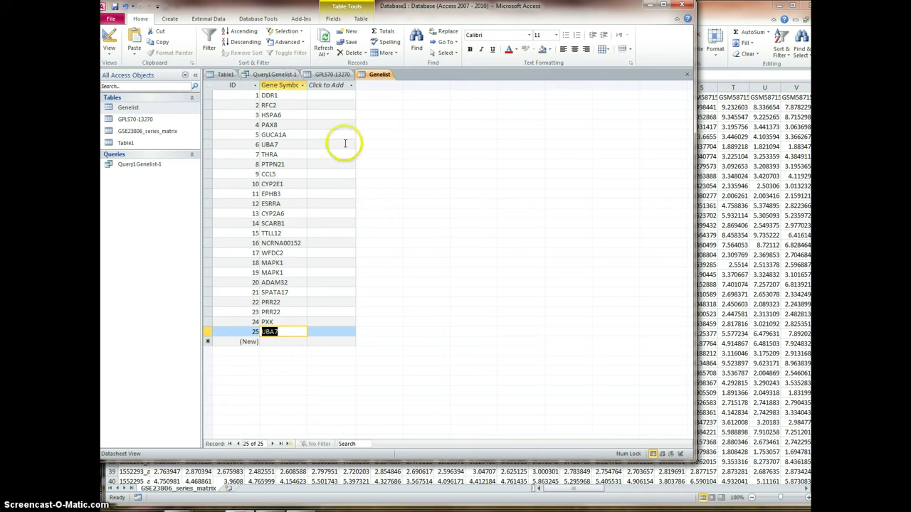
- Close the Genelist and GPL570-13270 tables, saving the GPL570-13270 layout changes
right_click(376, 74)
click(393, 79)
right_click(375, 74)
click(397, 89)
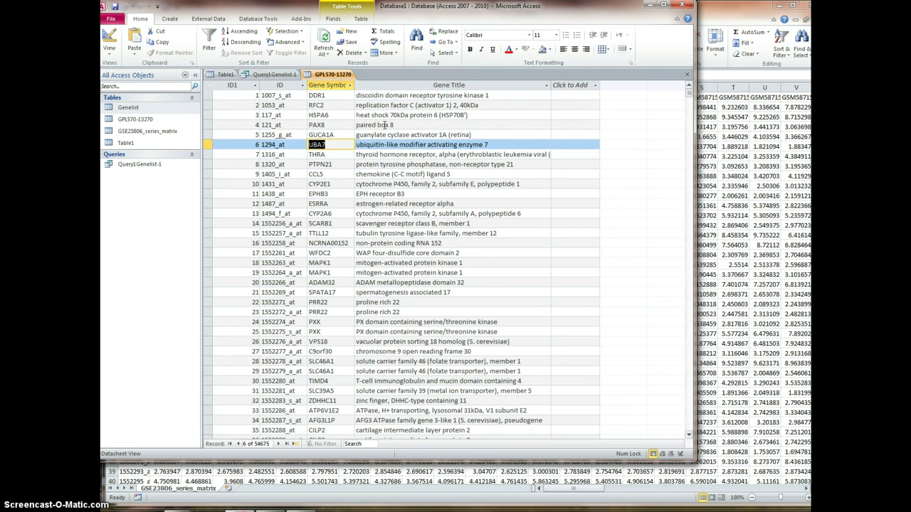
right_click(332, 76)
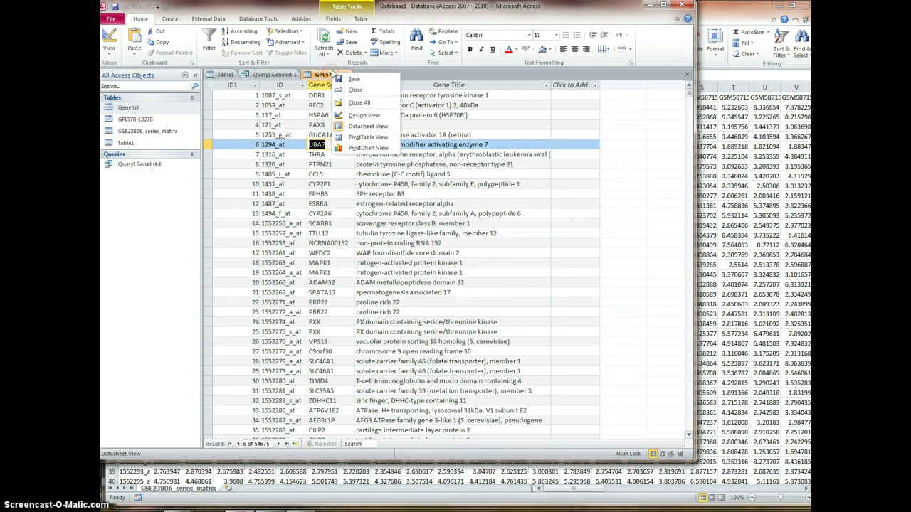
click(356, 91)
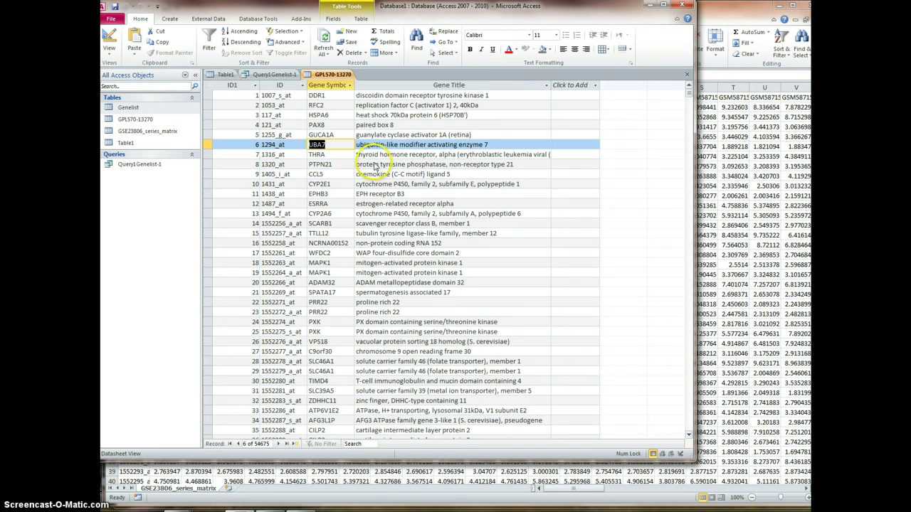
click(419, 283)
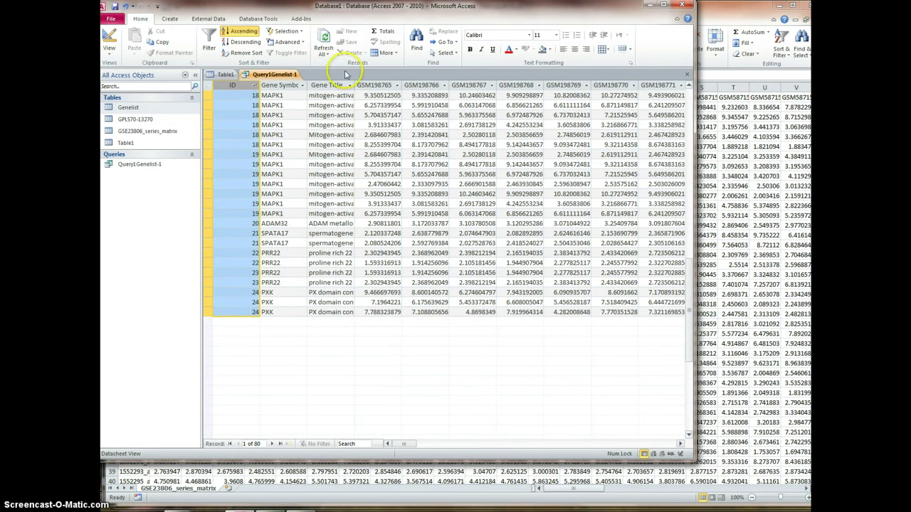
- Refresh all so the query returns 82 records including UBA7
click(323, 44)
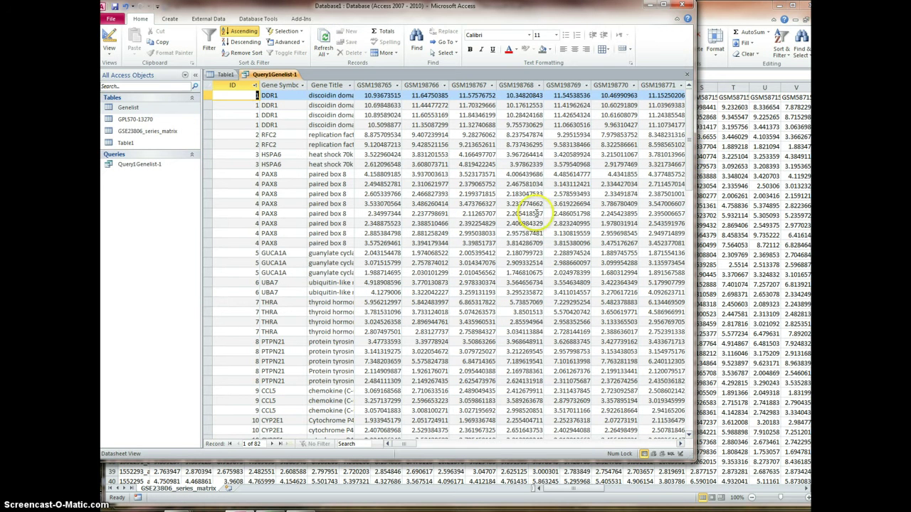
drag(689, 179, 679, 365)
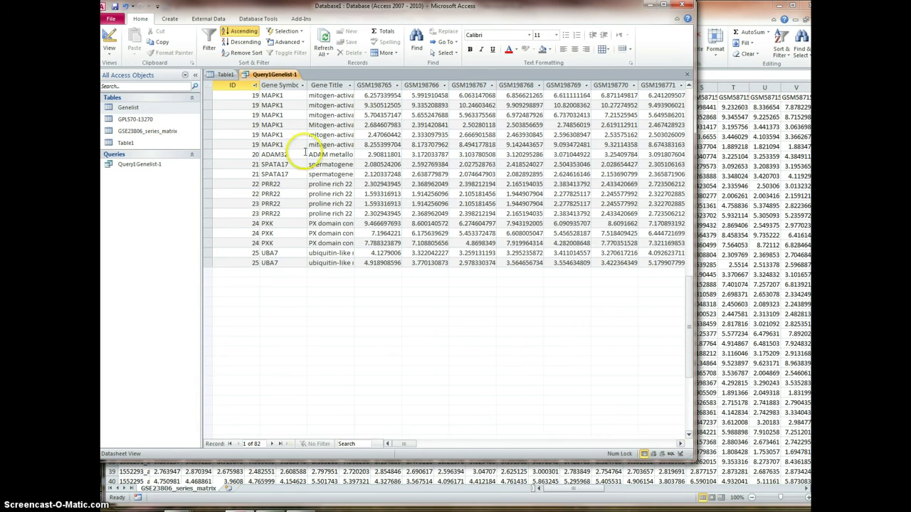
scroll(369, 255, up, 20)
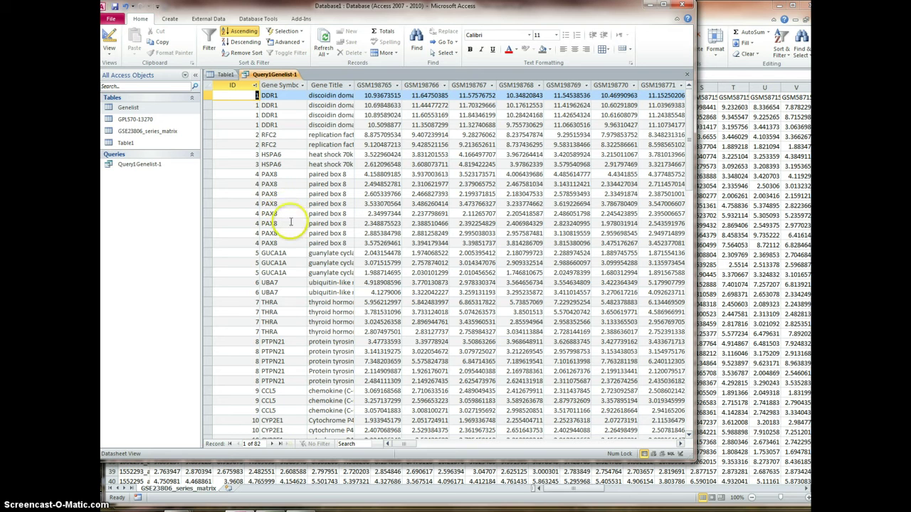
- Start an Excel spreadsheet import and try a typed file path
click(206, 19)
click(163, 39)
click(163, 39)
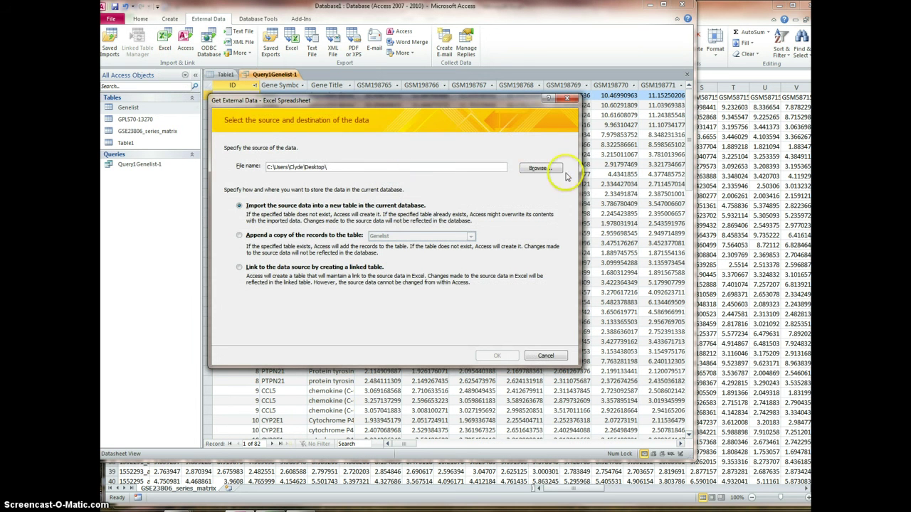
click(540, 169)
text(GEnelist-1)
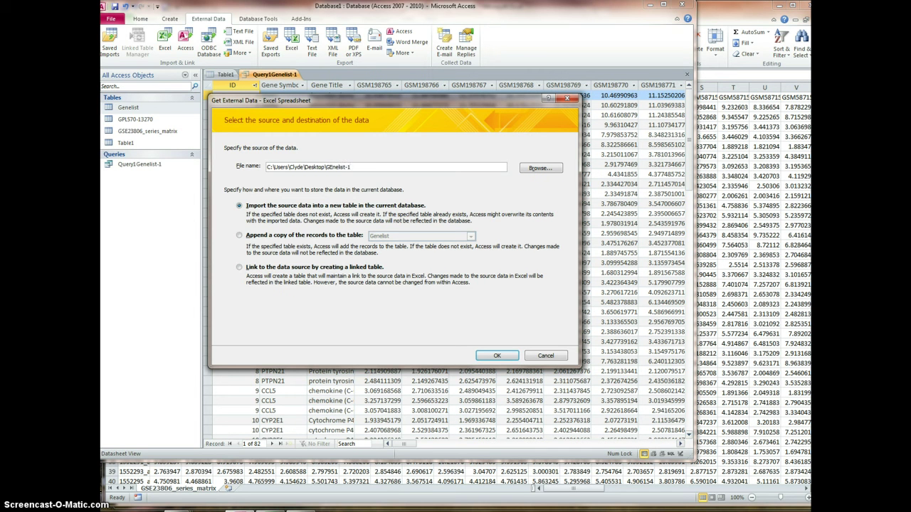
key(Return)
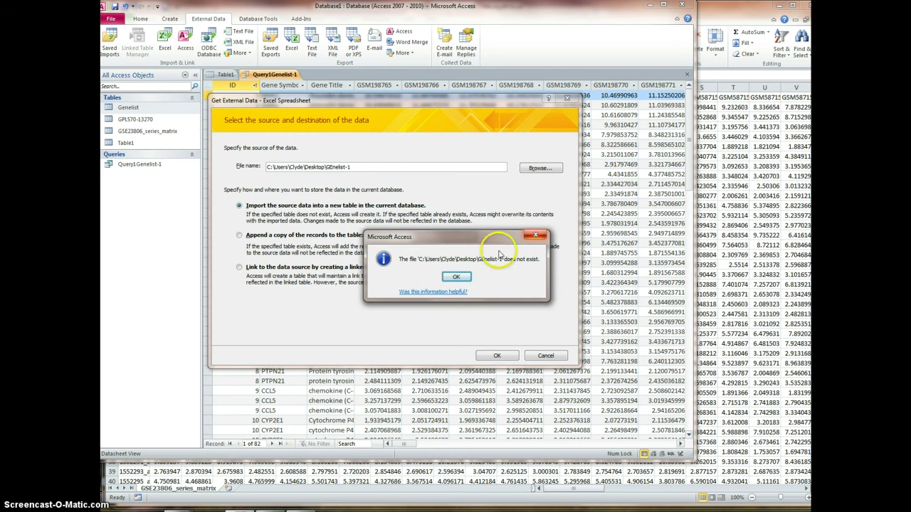
- Dismiss the file-not-found errors and cancel both the file browser and the Excel import
click(455, 277)
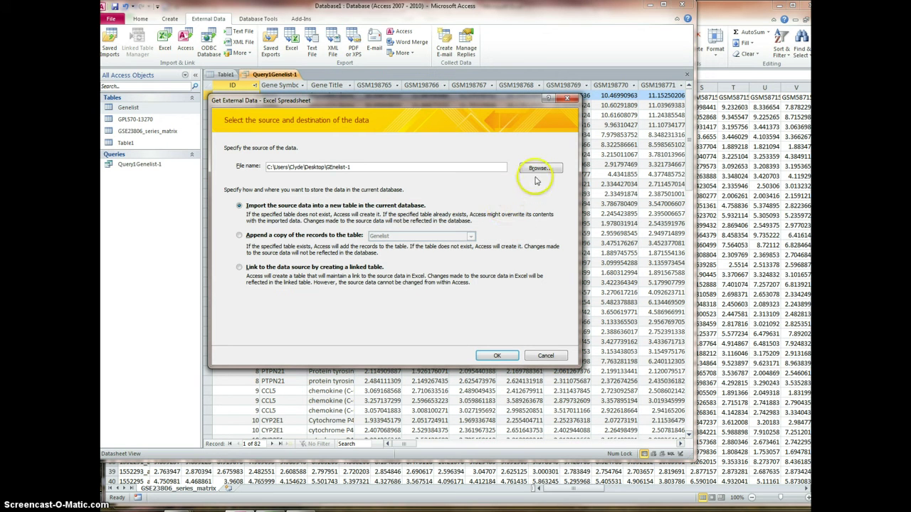
click(497, 355)
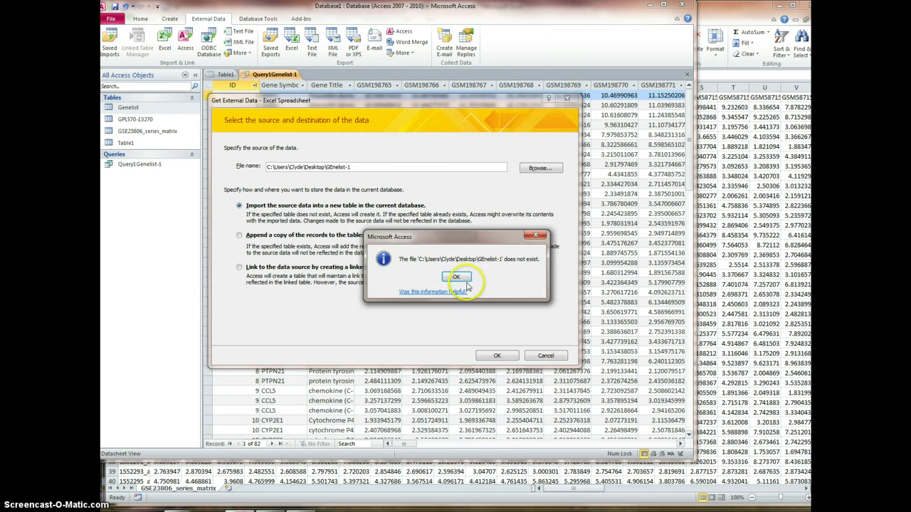
click(461, 278)
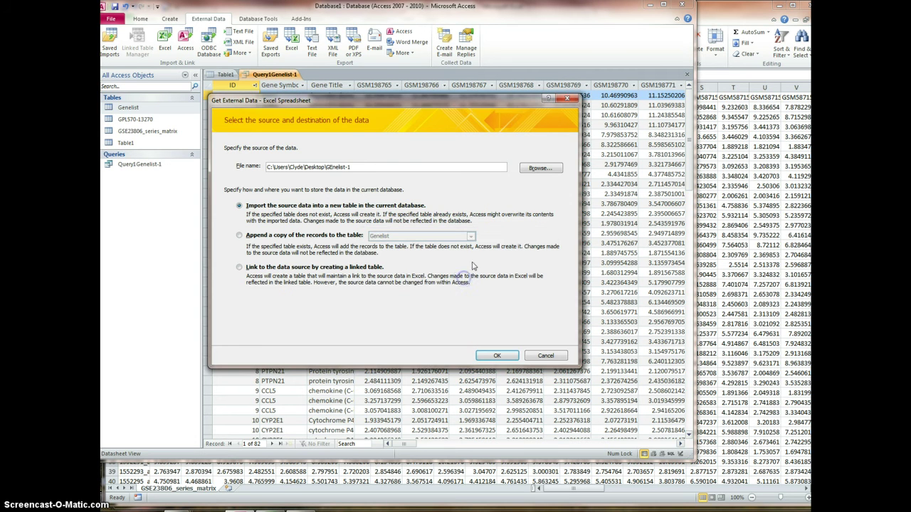
click(539, 168)
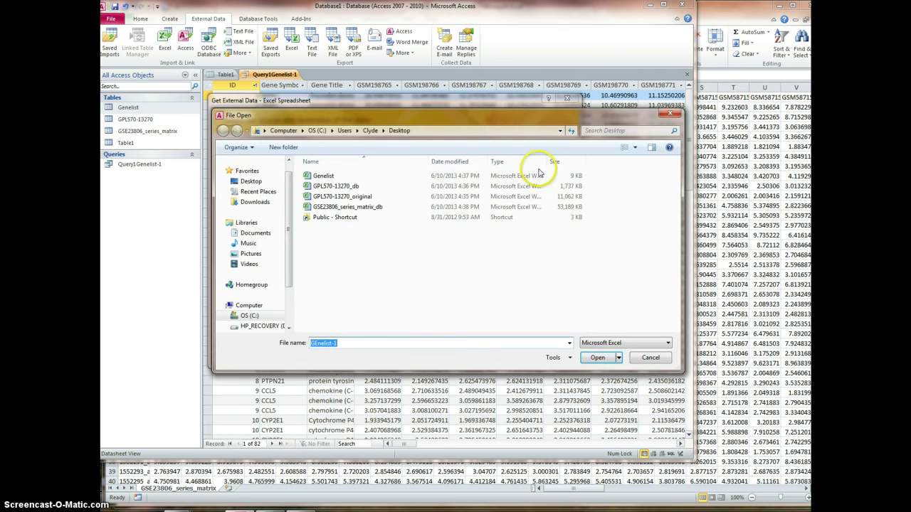
click(598, 359)
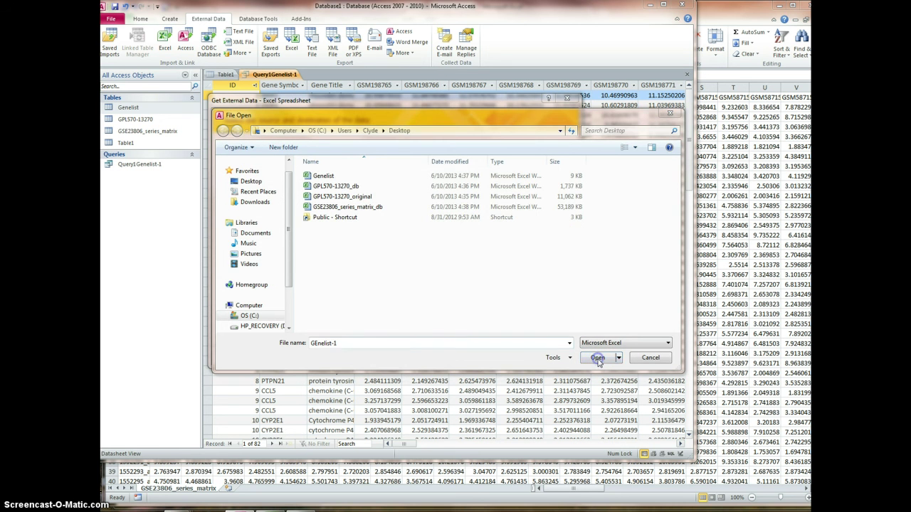
click(519, 267)
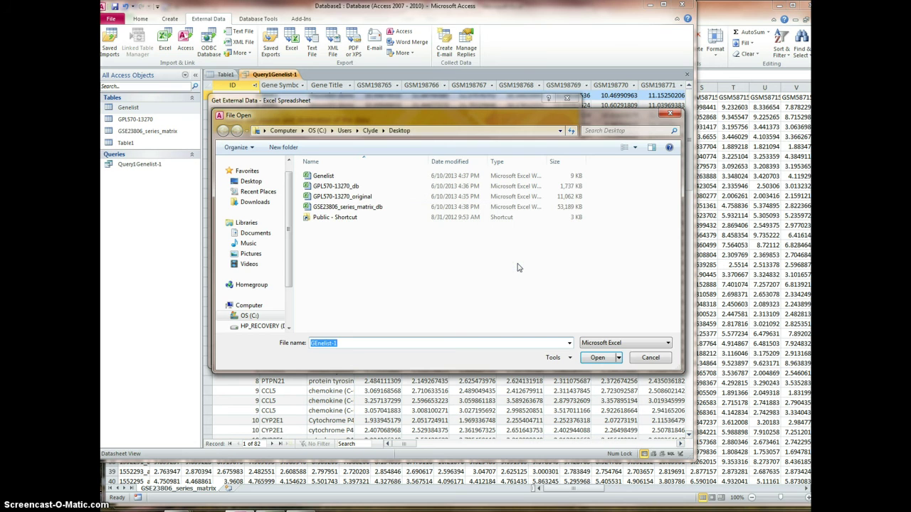
click(647, 358)
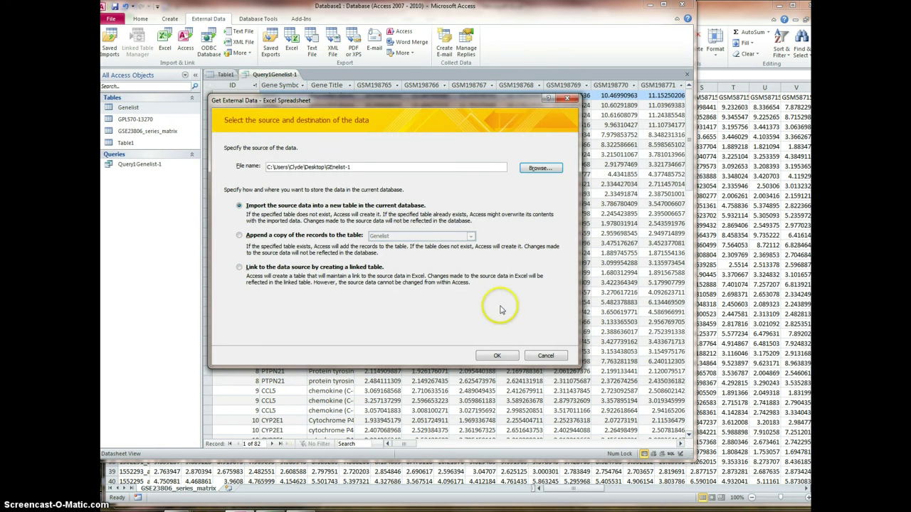
click(553, 355)
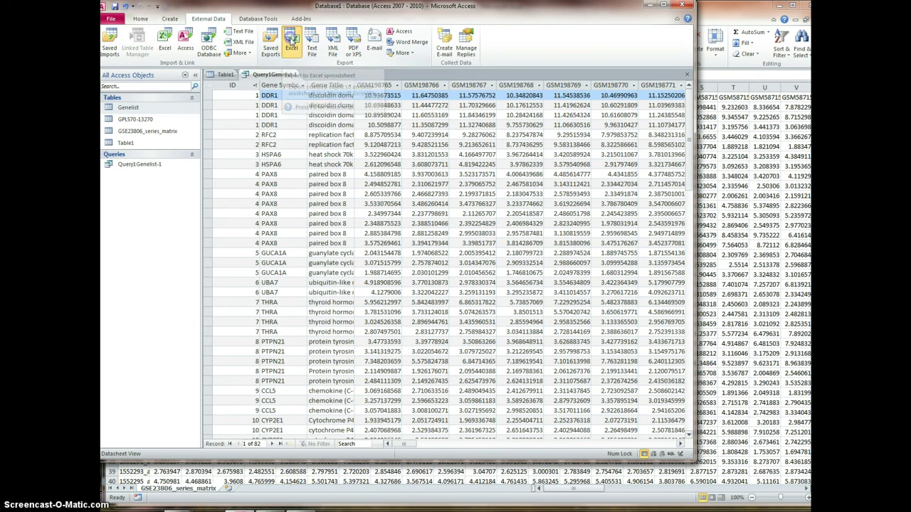
- Export Query1Genelist-1 to Query1Genelist-1.xlsx on the Desktop without saving the export steps
click(292, 41)
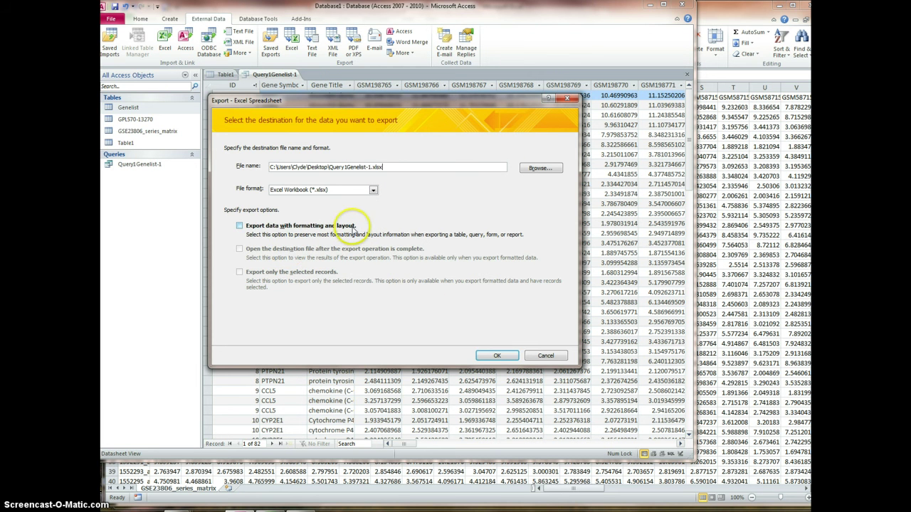
click(493, 354)
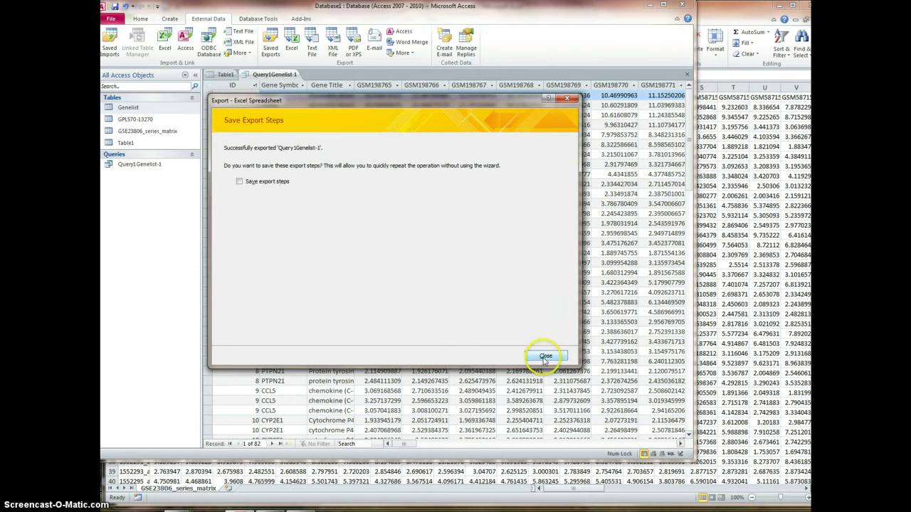
click(545, 356)
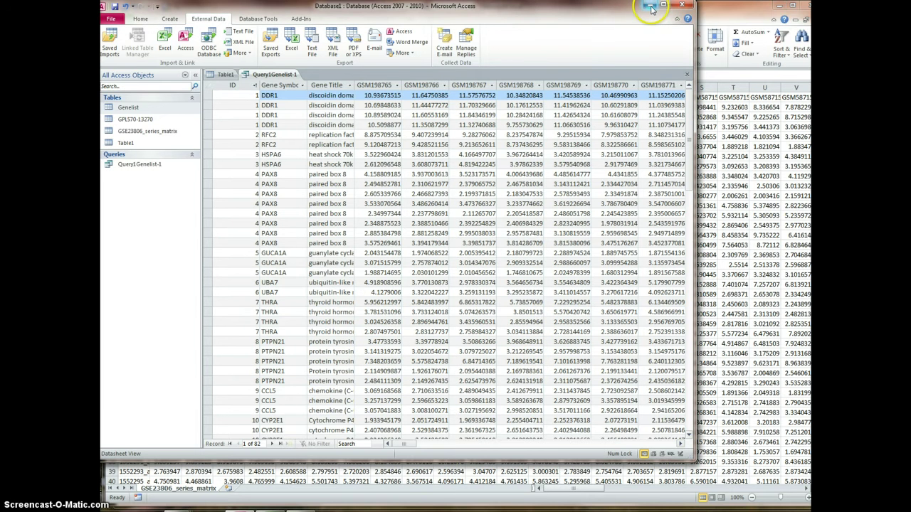
- Close the series matrix workbook and open Query1Genelist-1.xlsx, filtering by All Excel Files
click(717, 17)
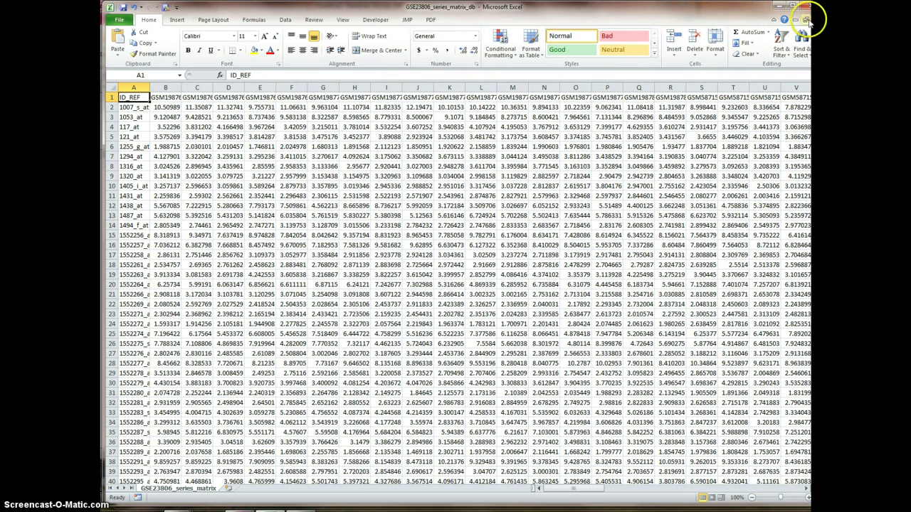
key(ctrl+w)
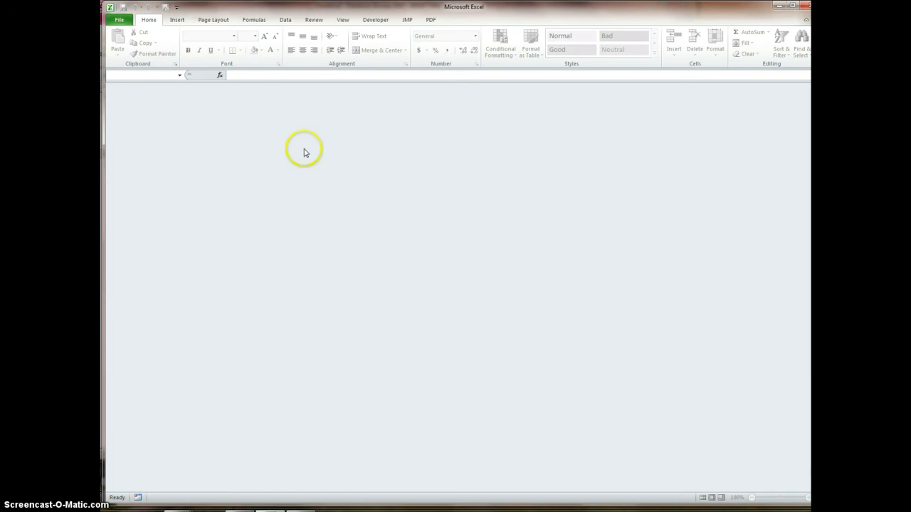
click(117, 20)
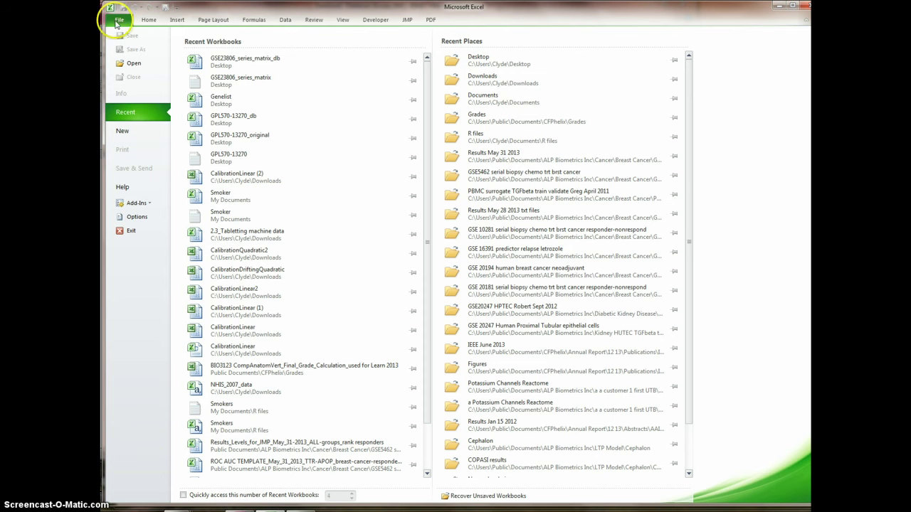
click(133, 63)
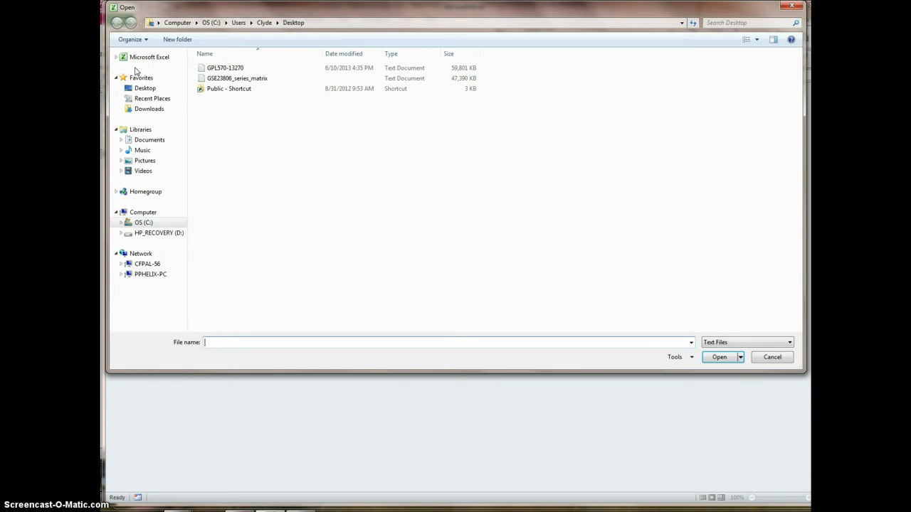
click(741, 342)
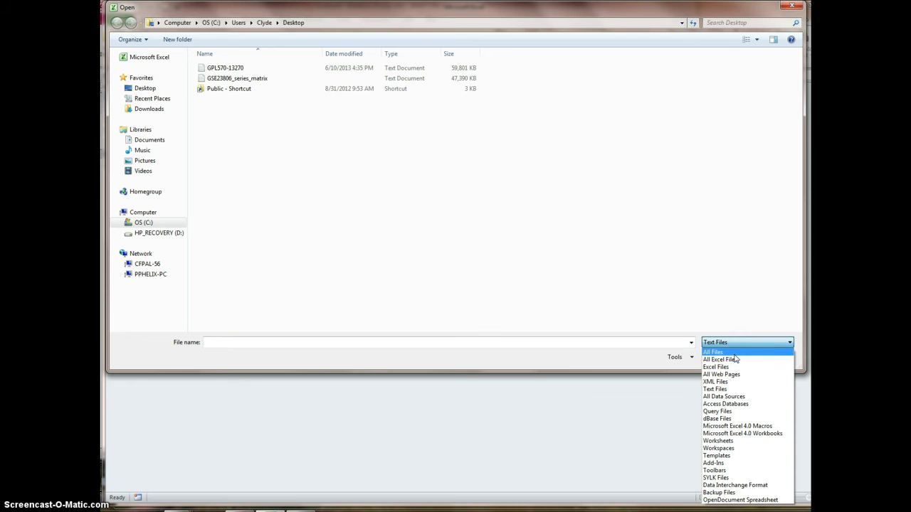
click(735, 359)
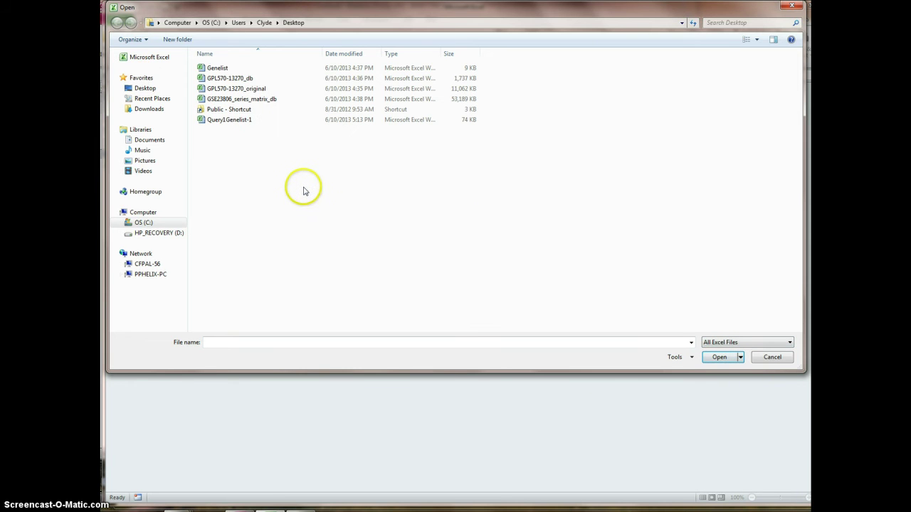
click(235, 121)
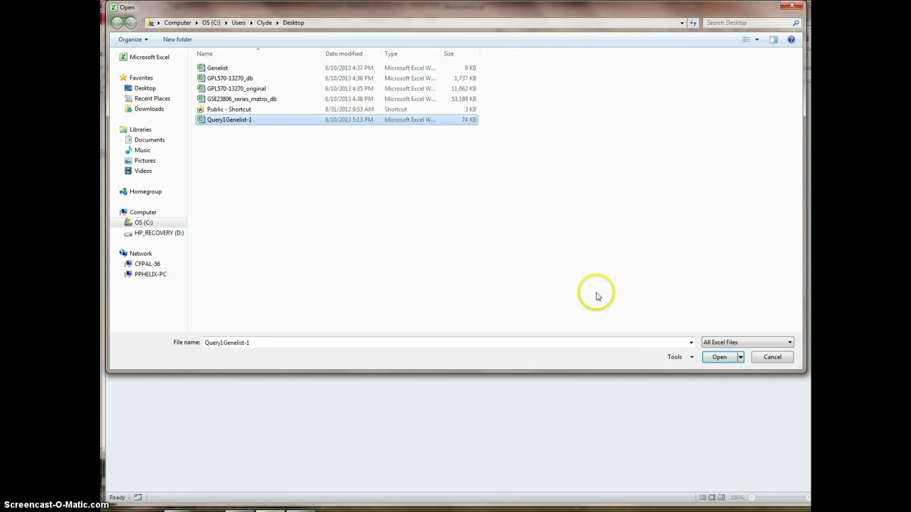
click(719, 357)
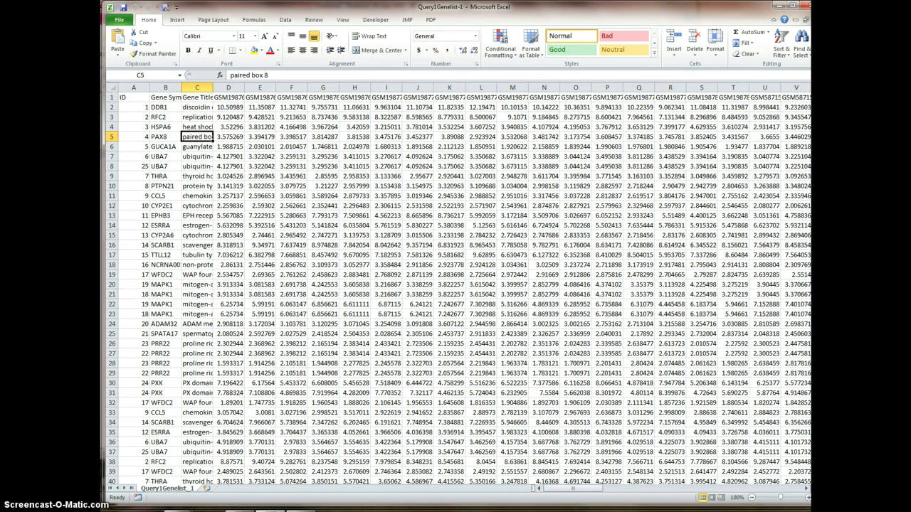
key(alt+Tab)
- Expand GSE23806's 92-sample list and highlight the GS-9 and GS-9-2 neurosphere rows
click(360, 15)
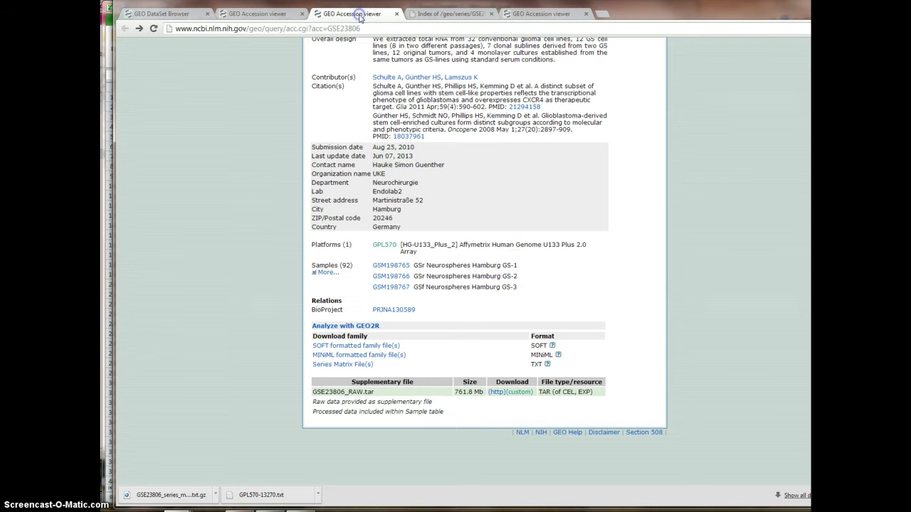
click(325, 273)
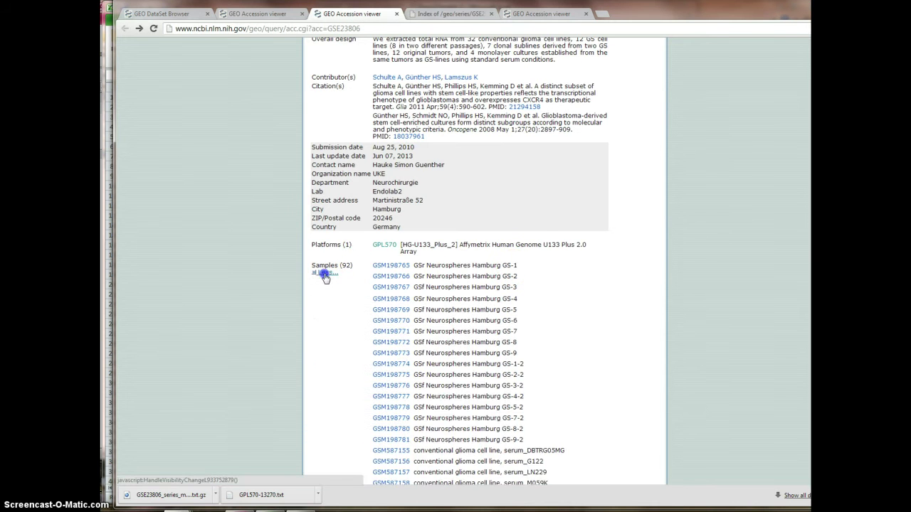
scroll(325, 277, down, 1)
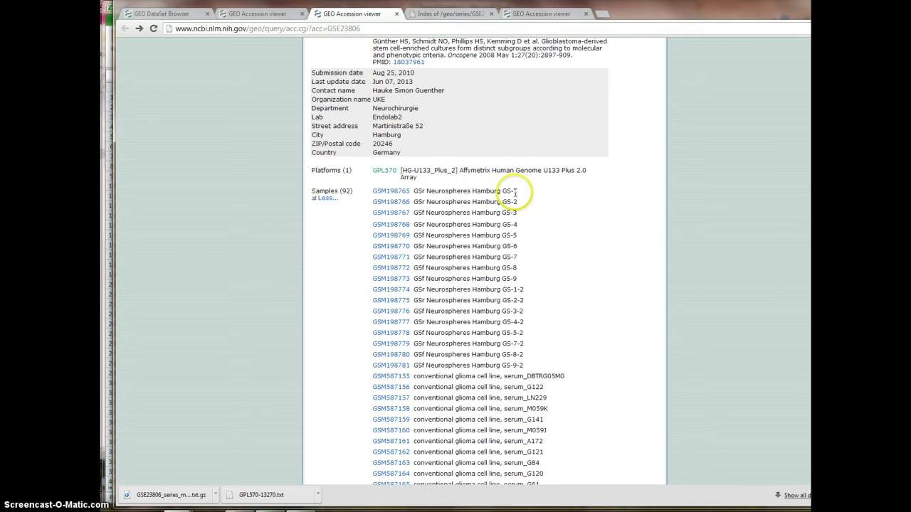
drag(517, 280, 479, 279)
drag(410, 278, 410, 275)
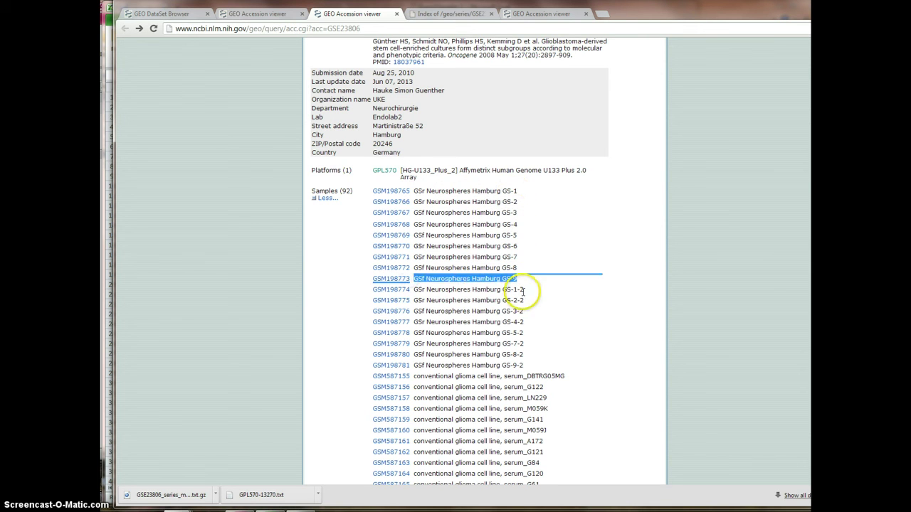
click(506, 367)
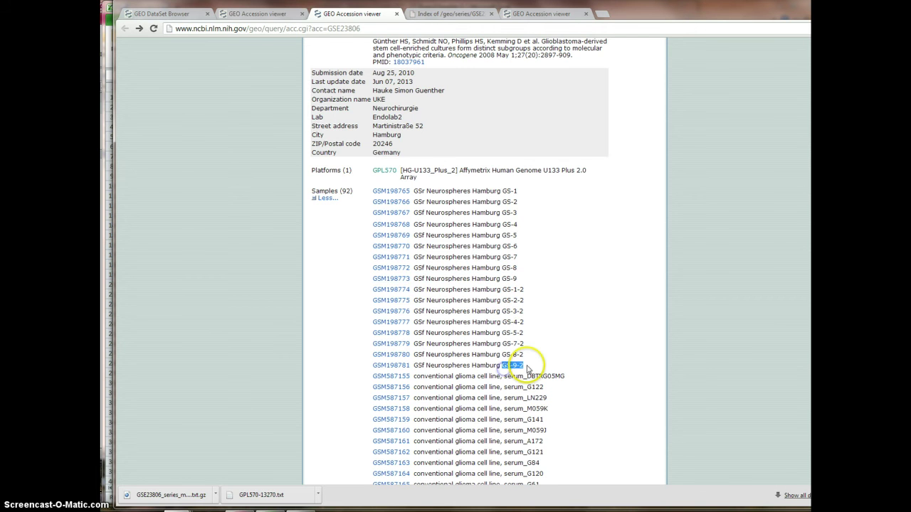
scroll(530, 363, down, 3)
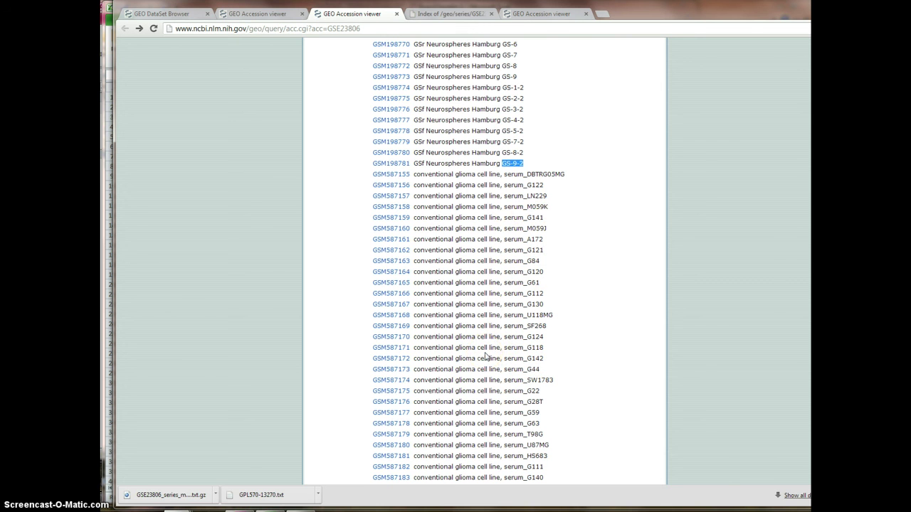
- Open GSE23806_series_matrix under Text Files and finish the Text Import Wizard unchanged
click(107, 318)
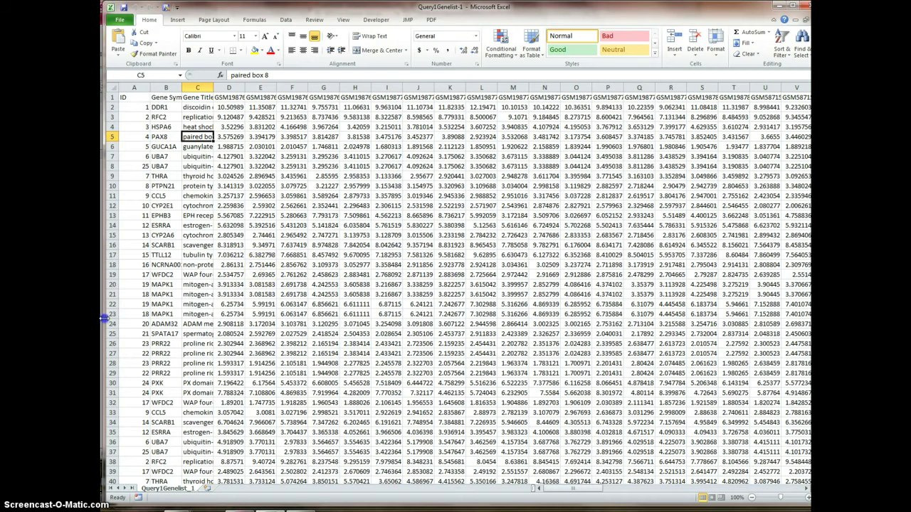
click(119, 20)
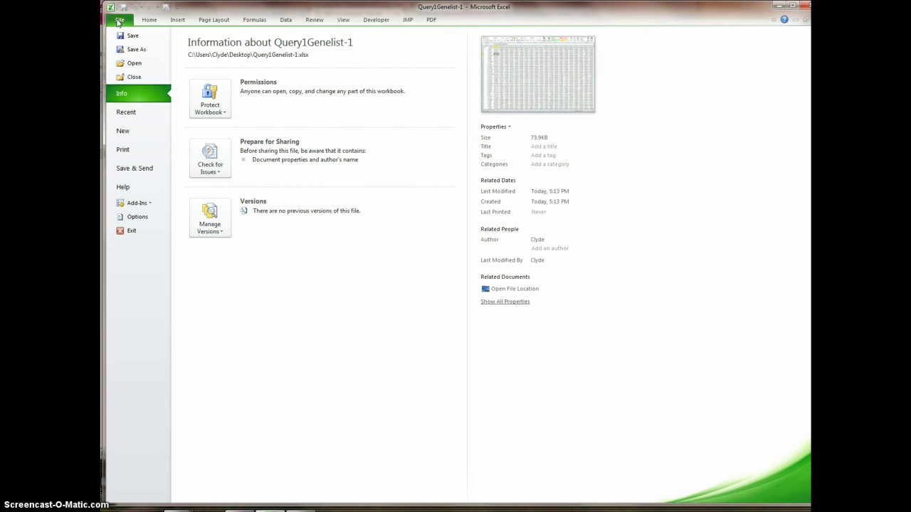
click(132, 63)
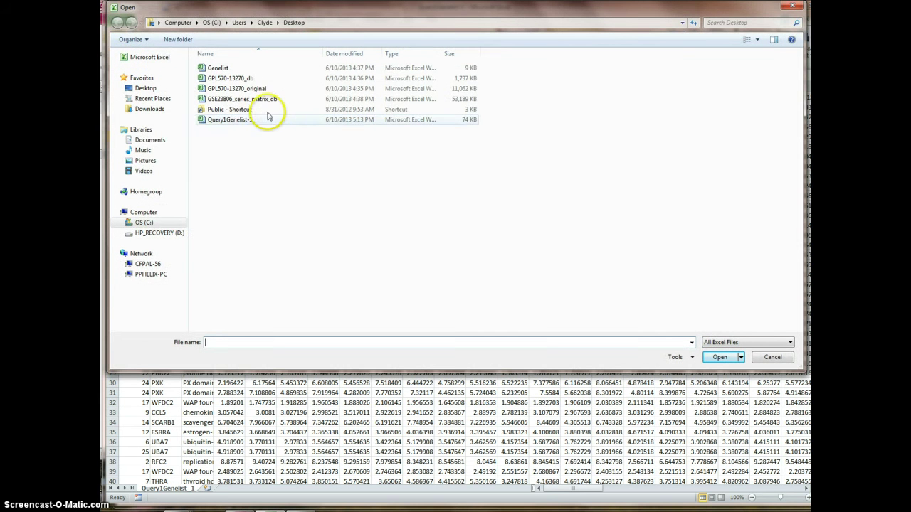
click(722, 346)
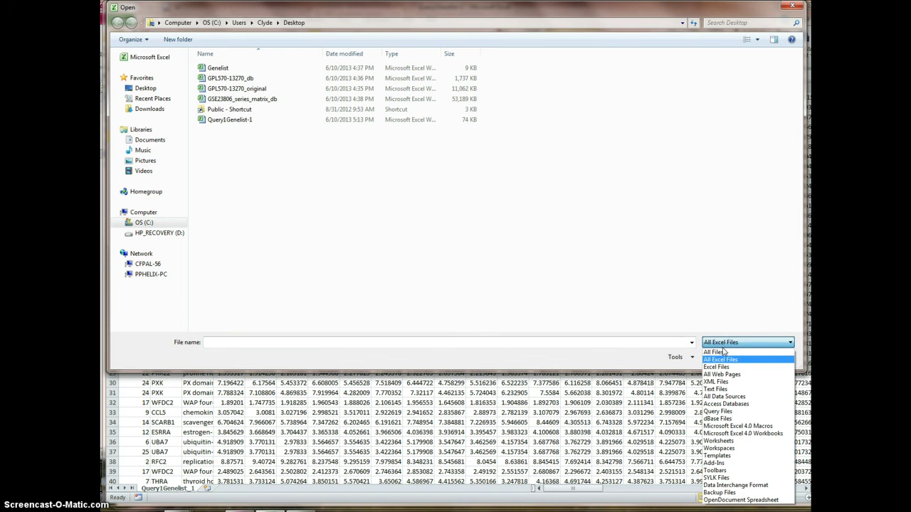
click(716, 390)
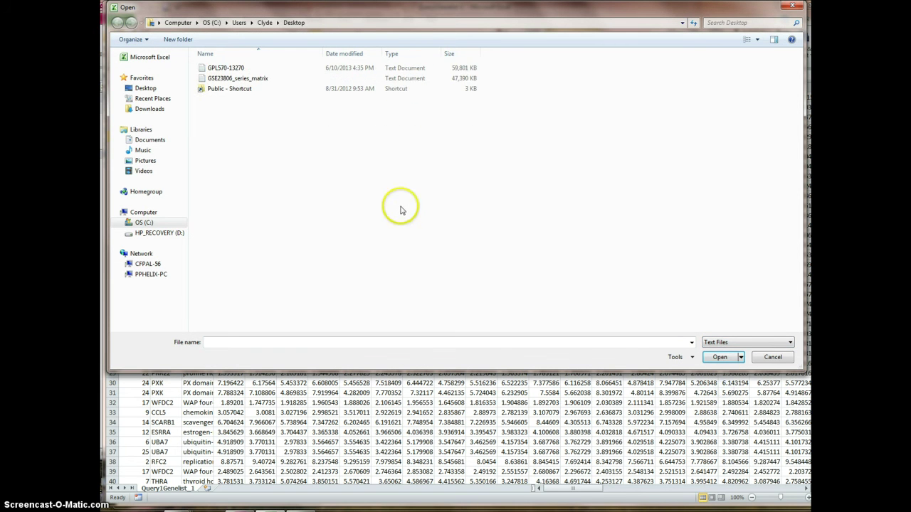
click(271, 79)
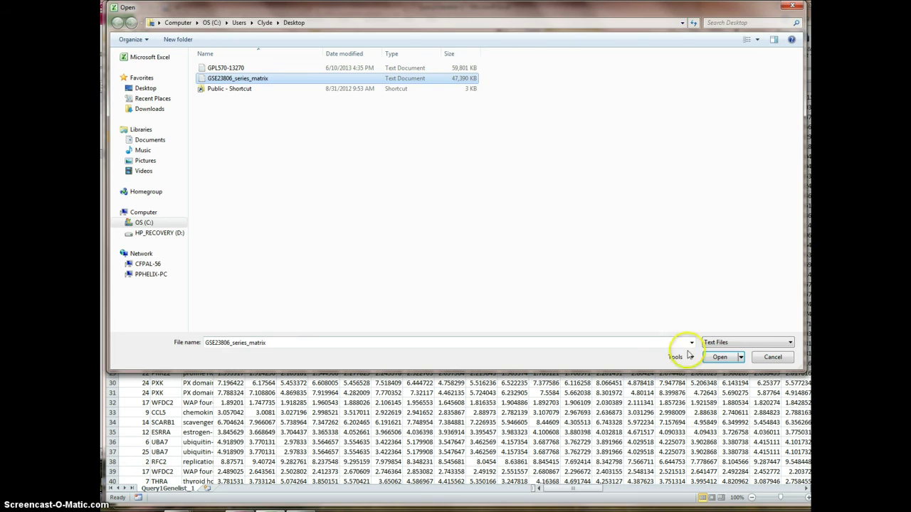
click(718, 357)
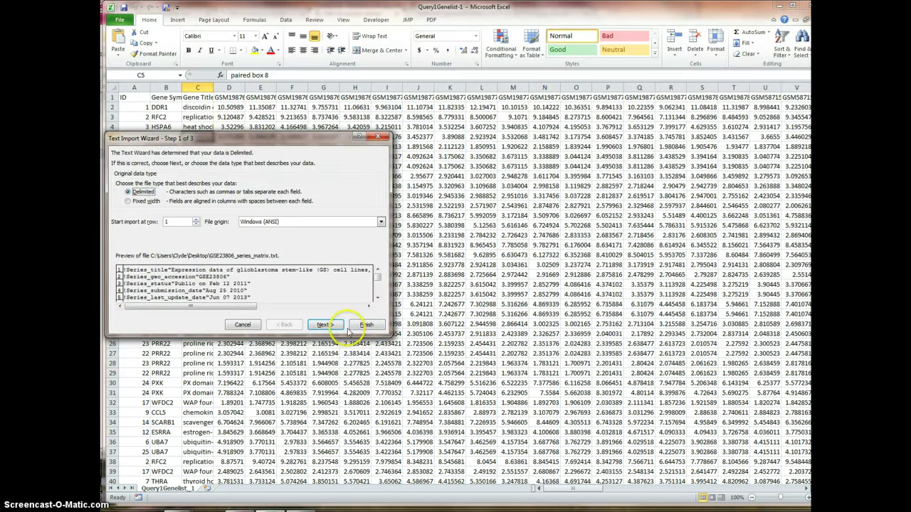
click(366, 326)
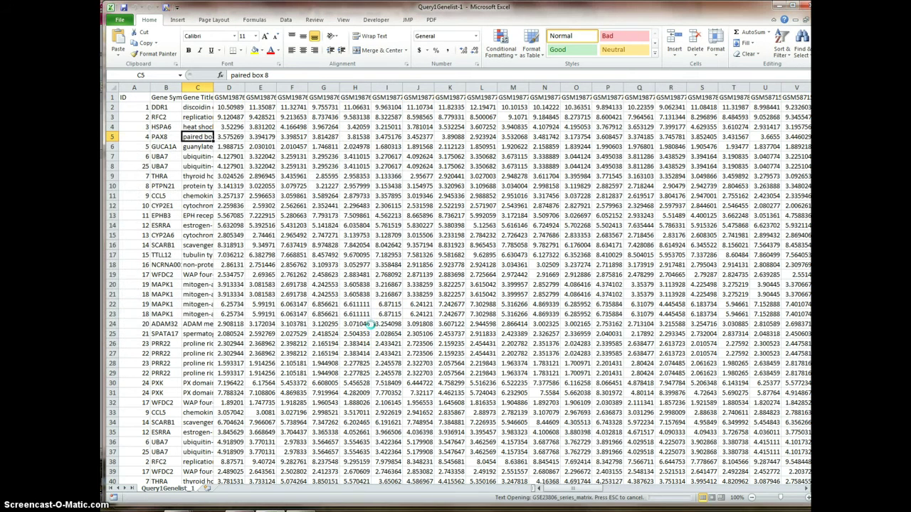
click(369, 322)
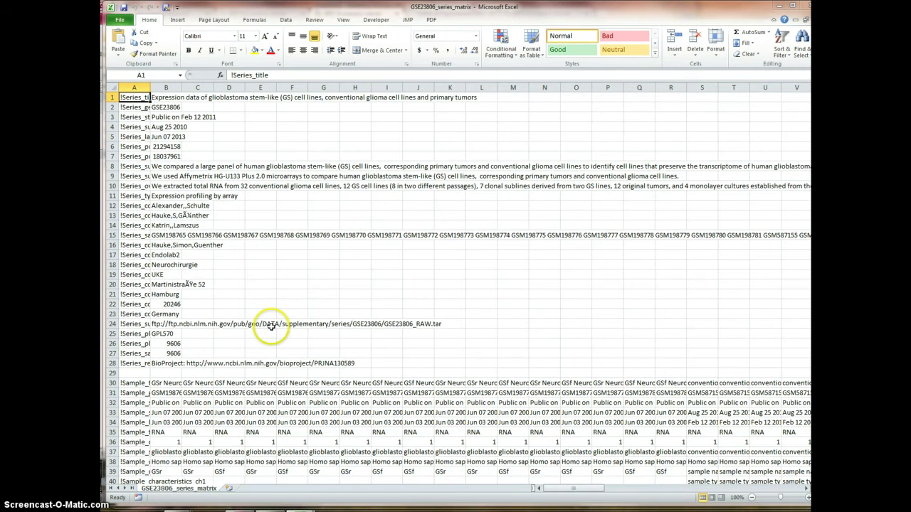
- Inspect cells B31, B37, A31 and A37, then select all of row 31
scroll(271, 322, down, 3)
click(165, 304)
scroll(175, 311, down, 2)
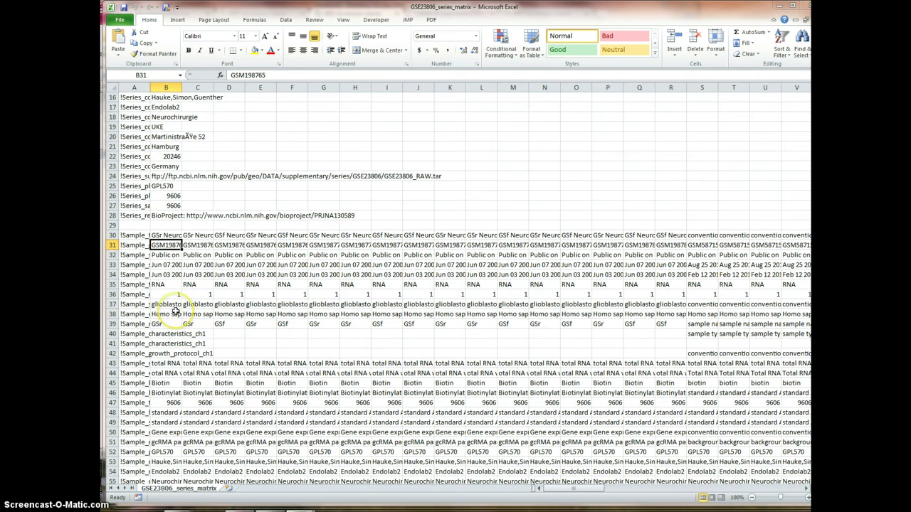
click(174, 304)
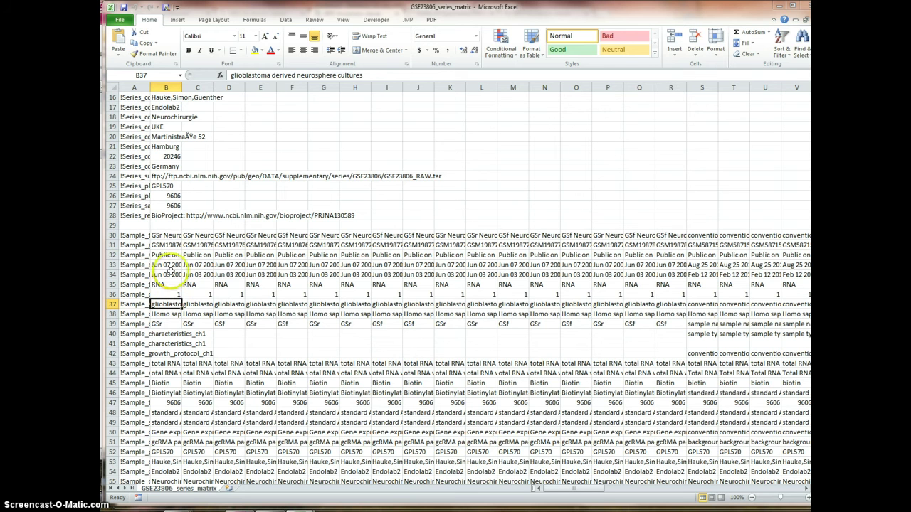
click(134, 245)
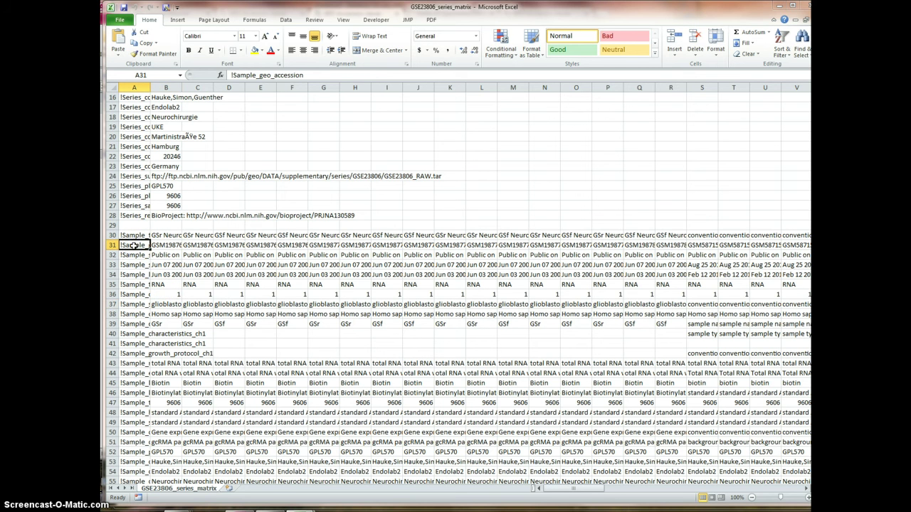
click(131, 305)
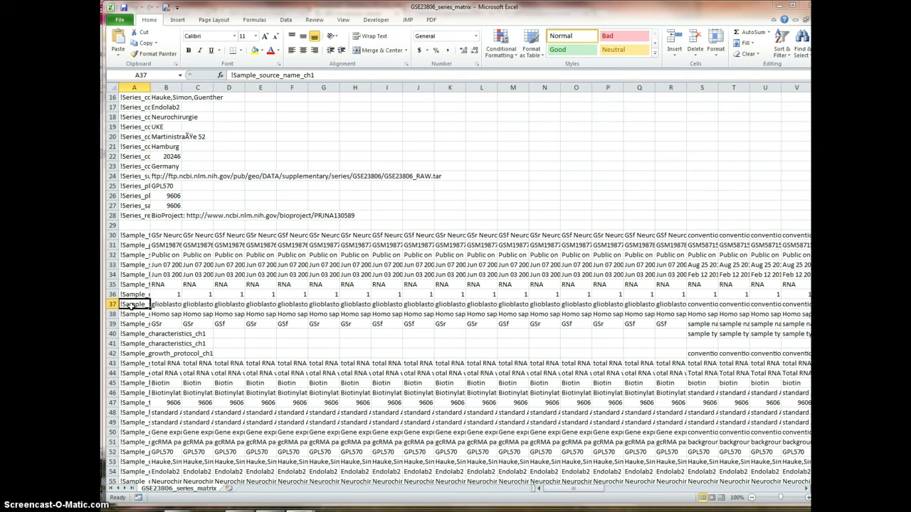
click(112, 245)
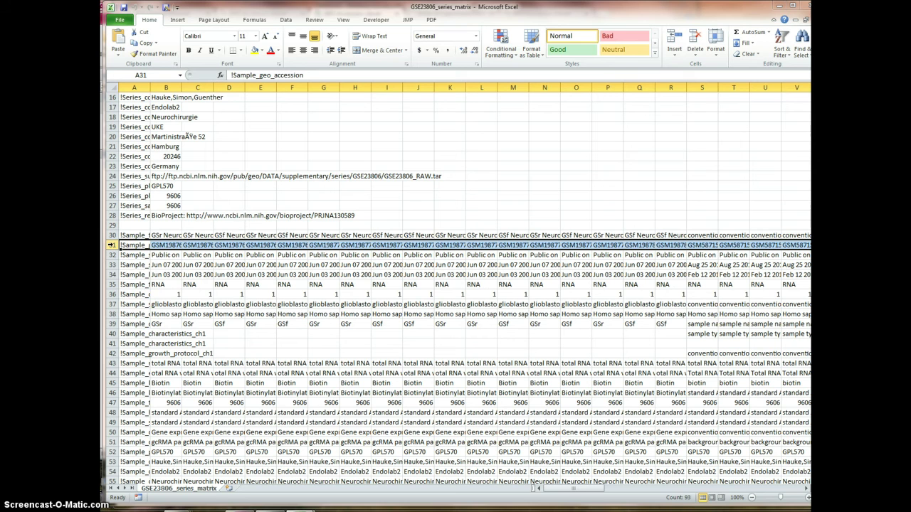
- Copy row 31 and paste it transposed into Sheet1 column A, widening column A
right_click(112, 245)
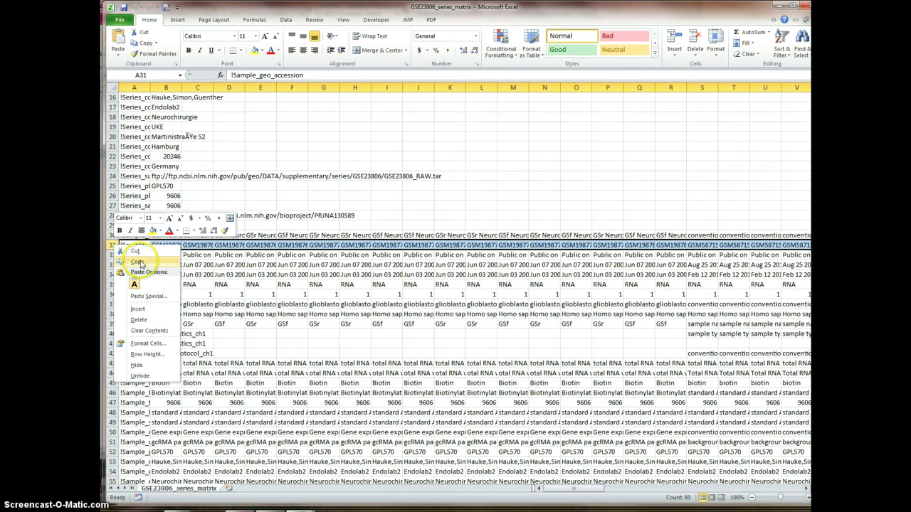
click(136, 262)
click(230, 489)
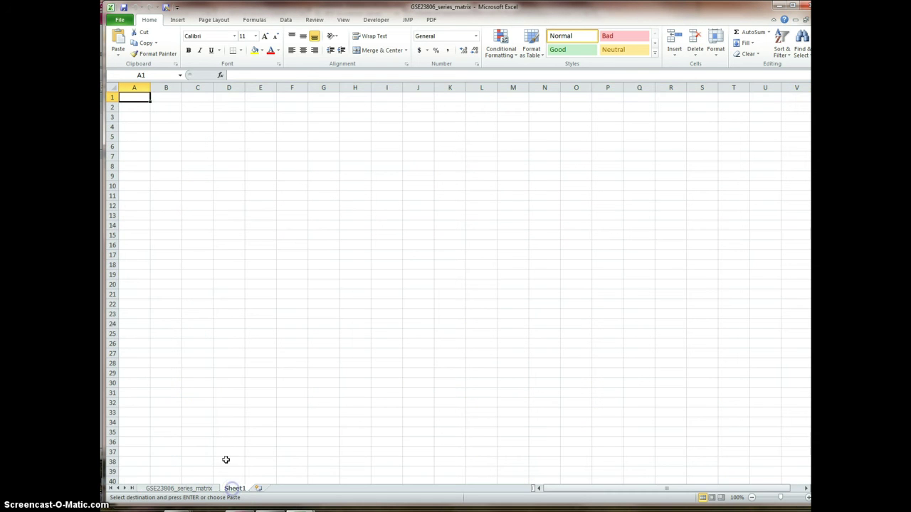
click(117, 54)
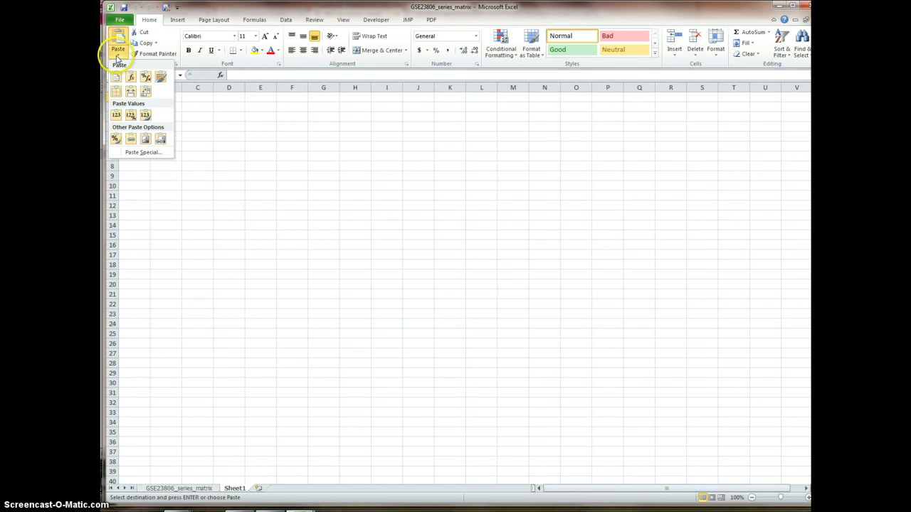
click(145, 152)
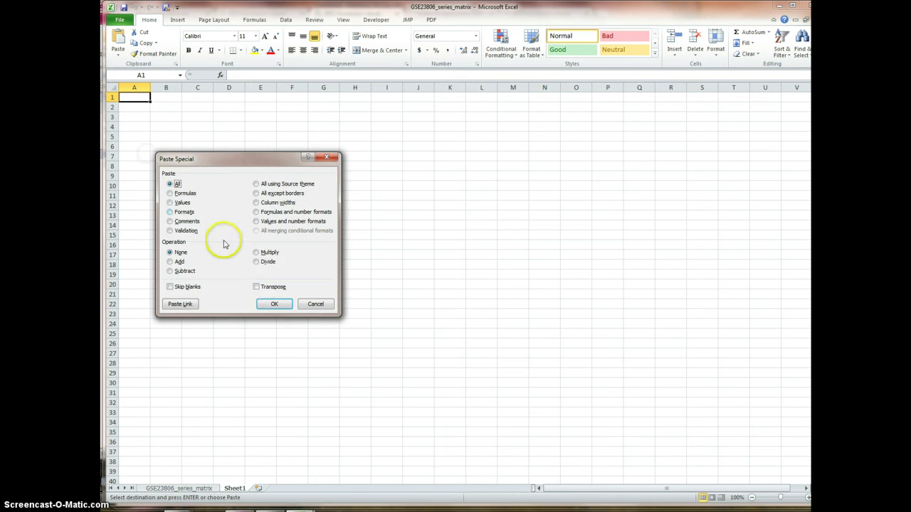
click(256, 287)
click(272, 304)
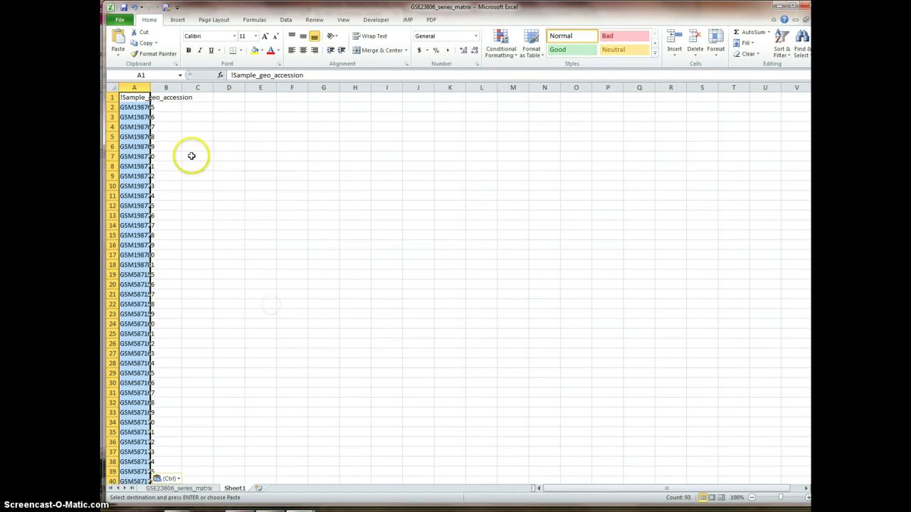
drag(150, 88, 195, 88)
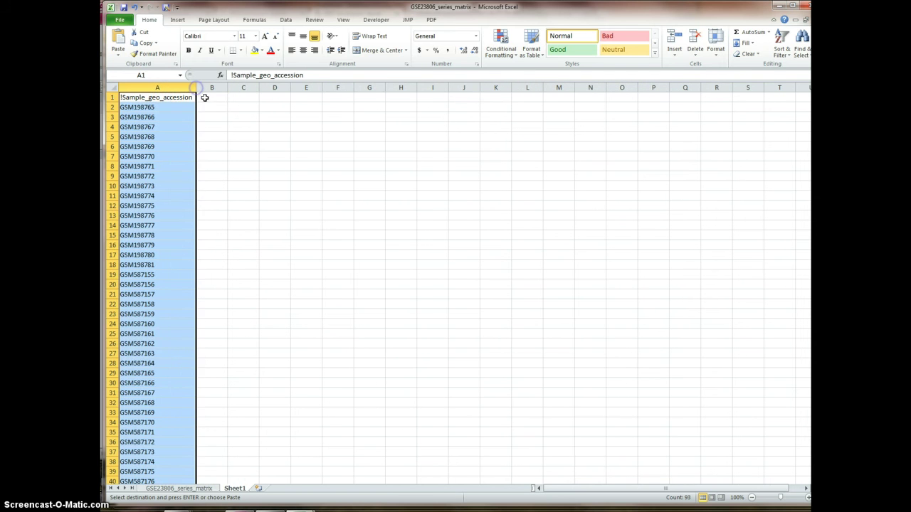
- Copy row 37 and paste it transposed into Sheet1 B1, widening column B
click(209, 97)
click(180, 488)
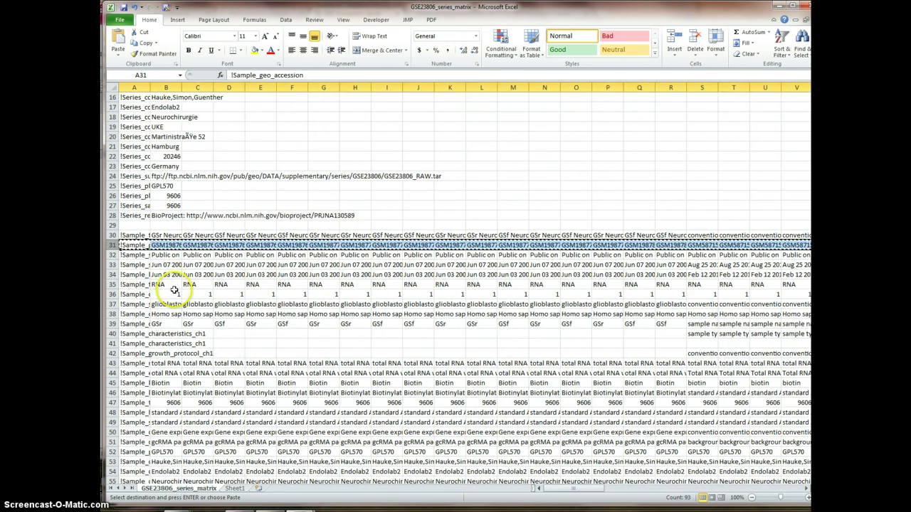
click(113, 304)
right_click(112, 304)
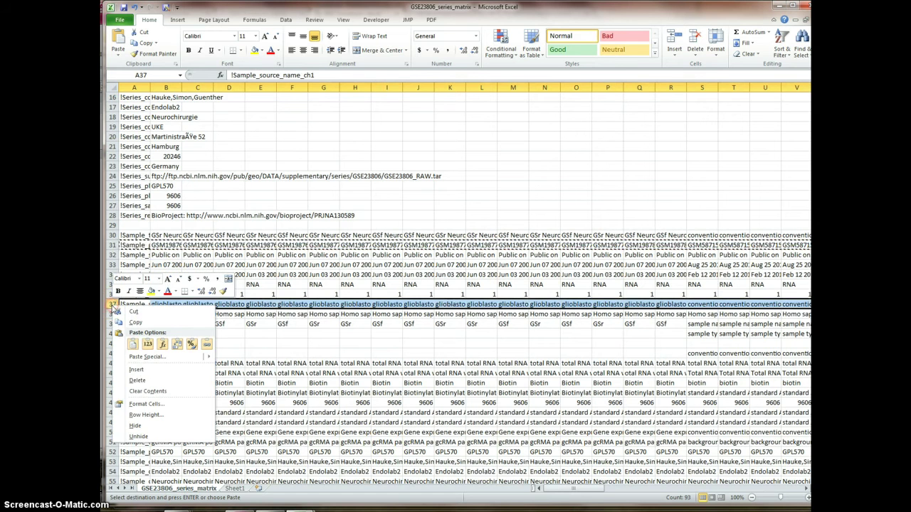
click(134, 320)
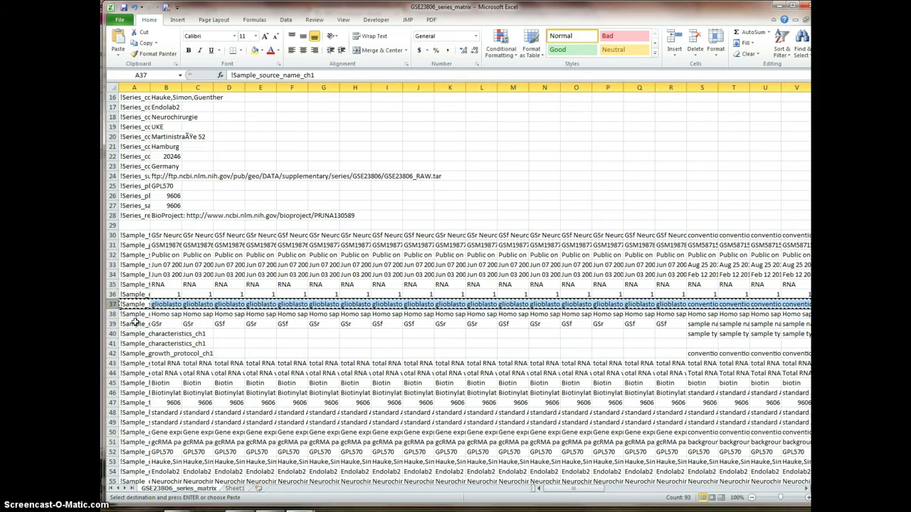
click(235, 488)
click(212, 105)
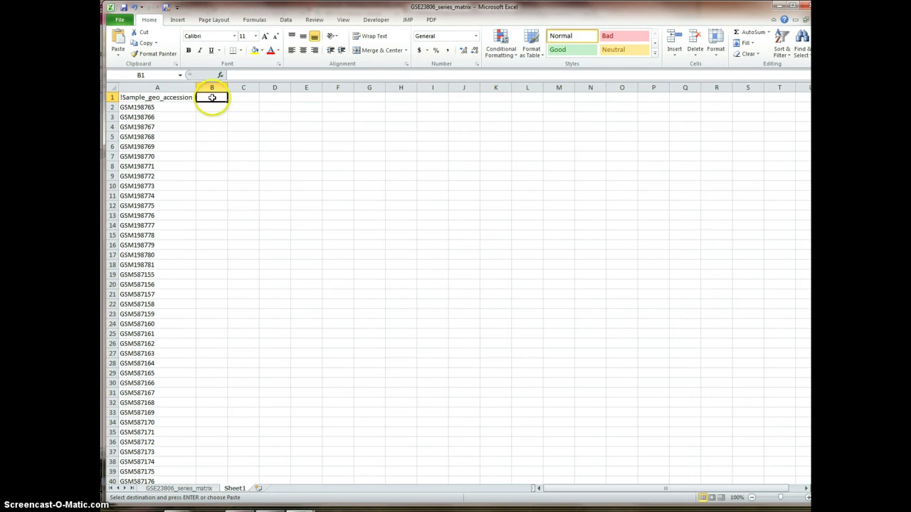
click(118, 51)
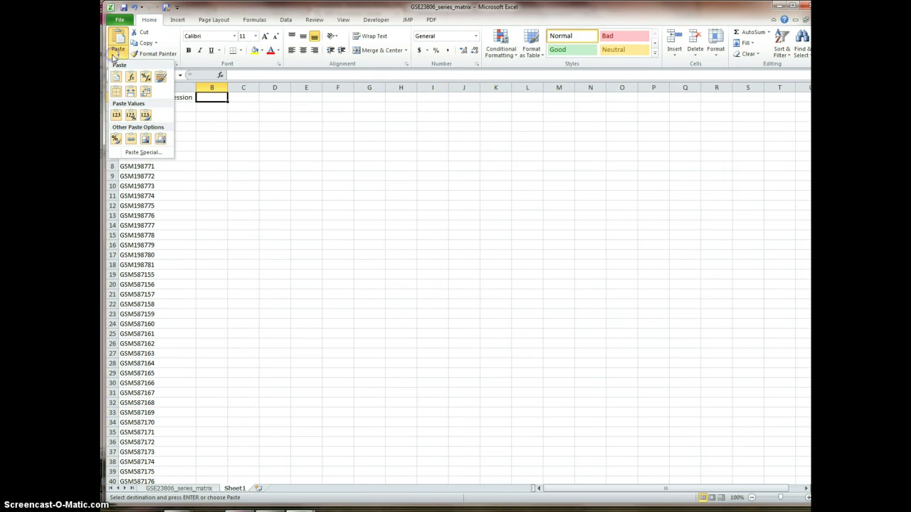
click(143, 153)
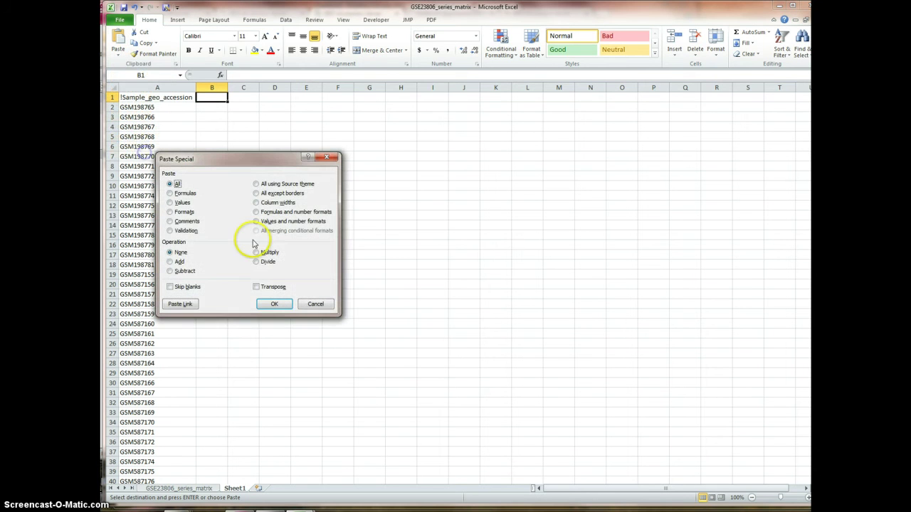
click(256, 289)
click(274, 304)
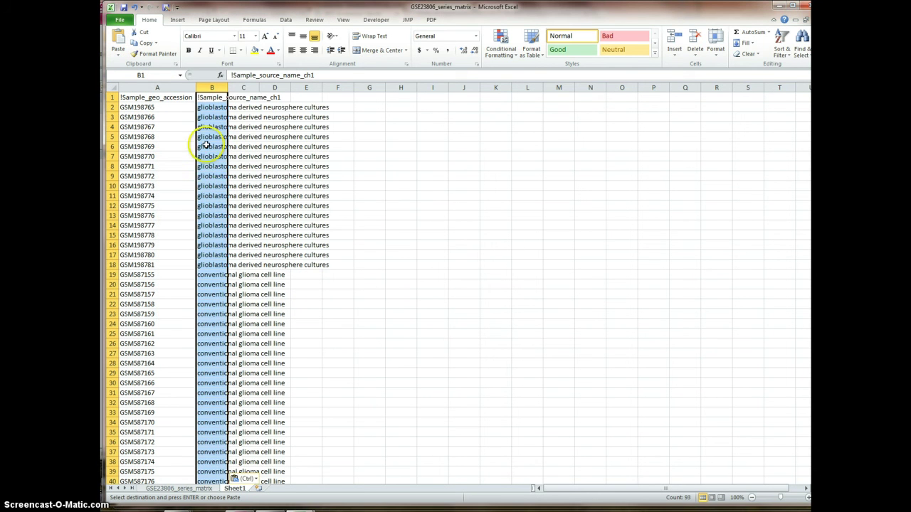
drag(228, 88, 338, 89)
click(386, 216)
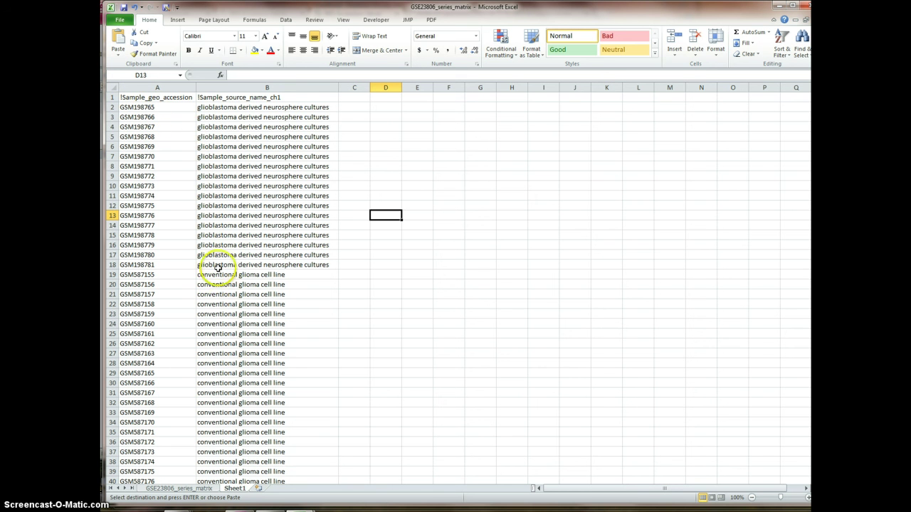
- Minimize the GSE23806_series_matrix window to bring back the Query1Genelist-1 workbook
scroll(205, 274, down, 3)
scroll(205, 274, down, 6)
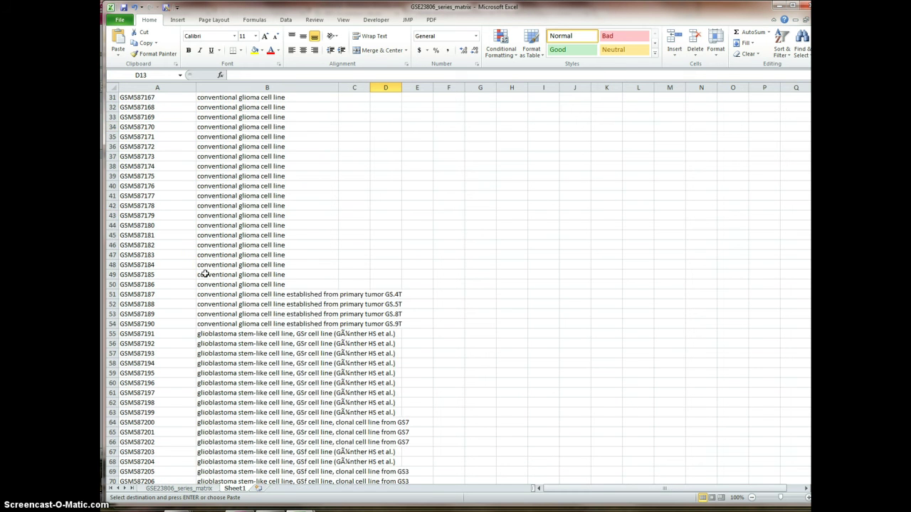
scroll(205, 274, up, 10)
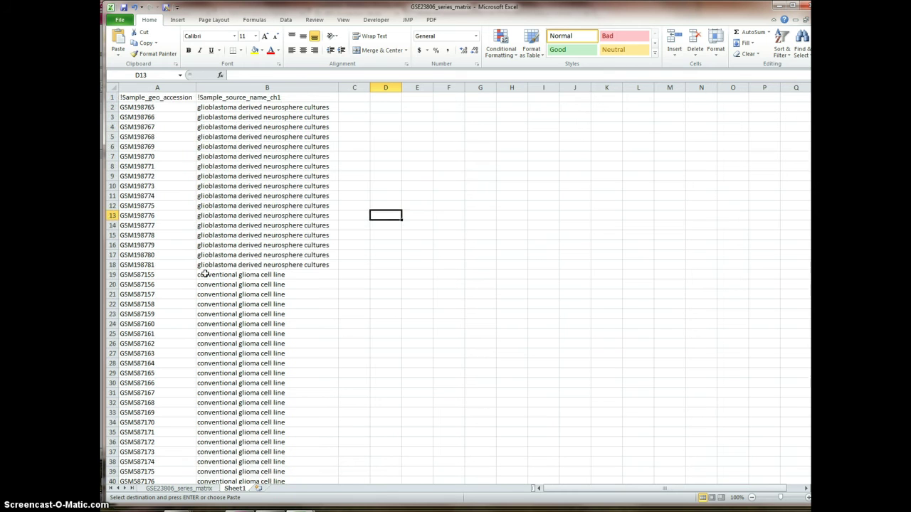
key(alt+p)
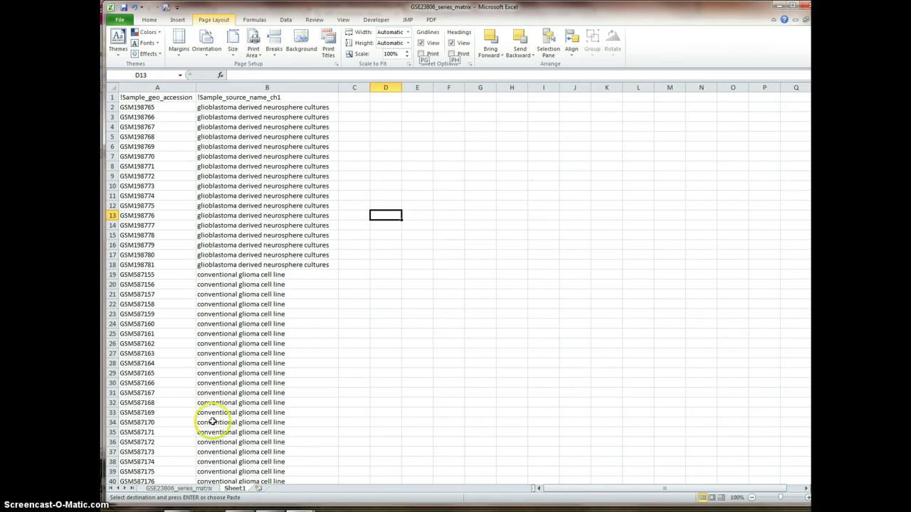
click(795, 22)
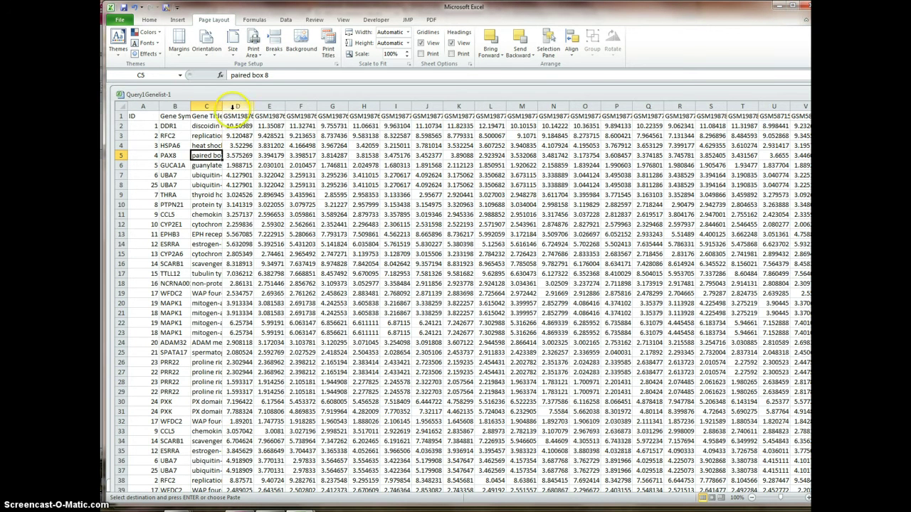
- Fill columns D–H yellow and I–M red, then select the ID and Gene Symbol cells
drag(238, 106, 373, 107)
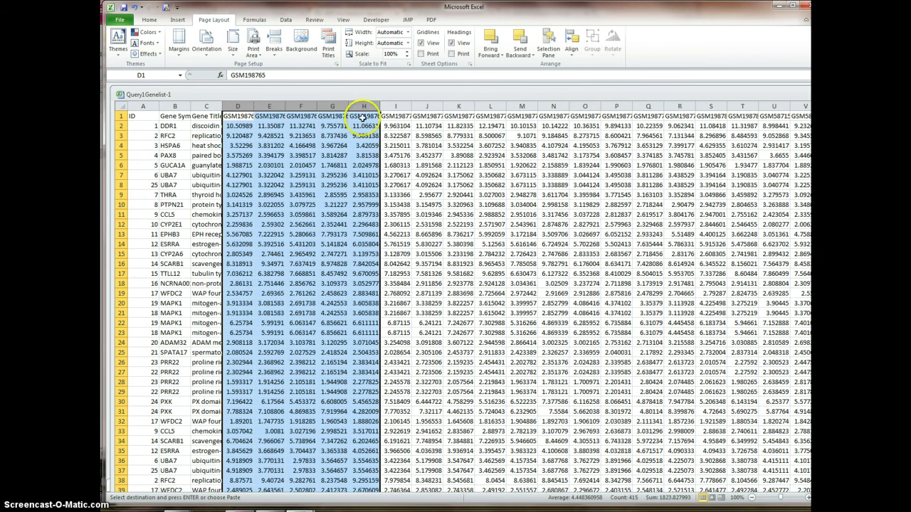
click(149, 21)
click(254, 49)
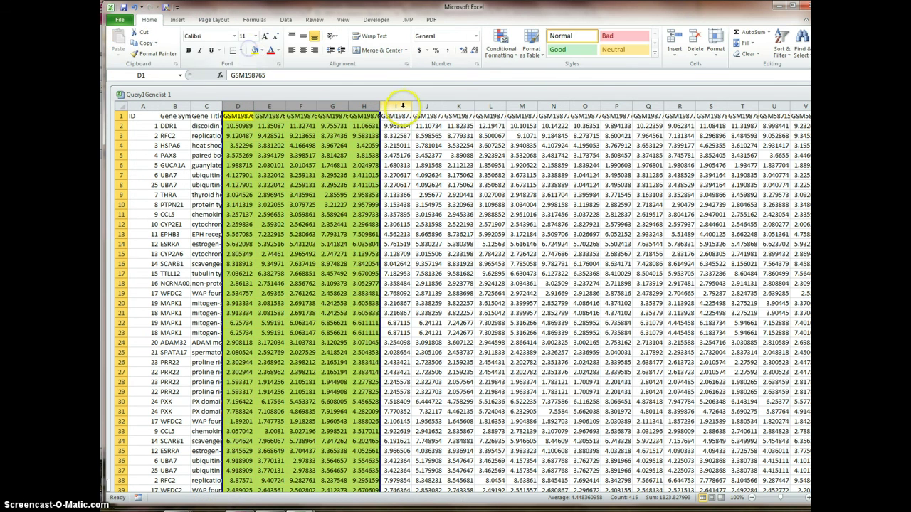
drag(402, 106, 522, 107)
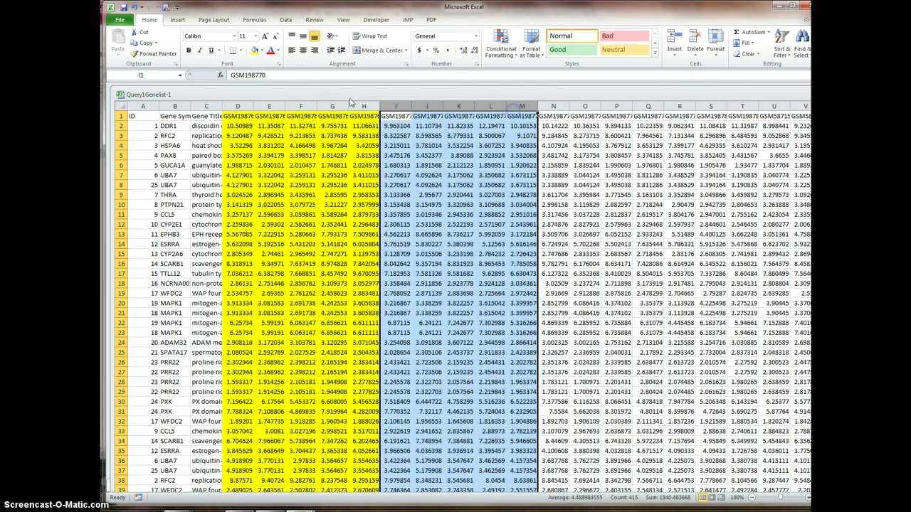
click(260, 51)
click(254, 121)
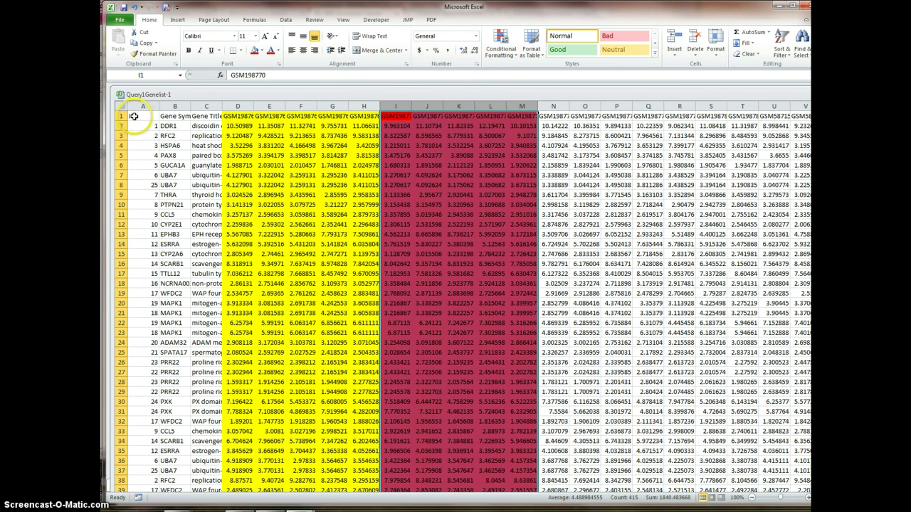
drag(137, 116, 175, 491)
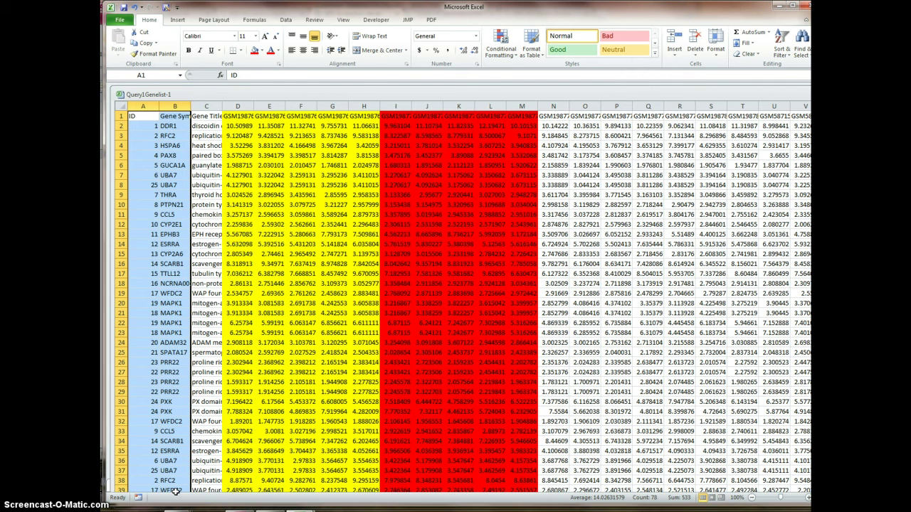
- Select the whole gene table from A1 to its last row and last data column
click(138, 116)
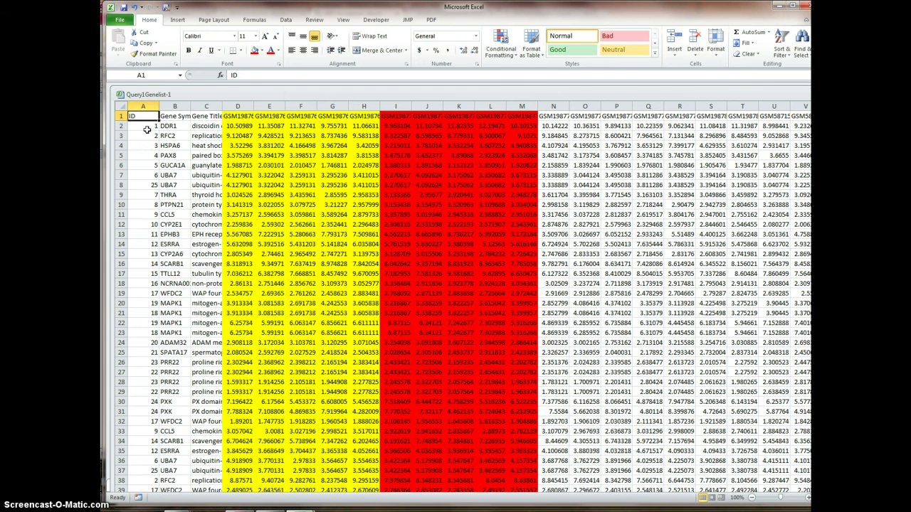
key(End)
key(shift+Down)
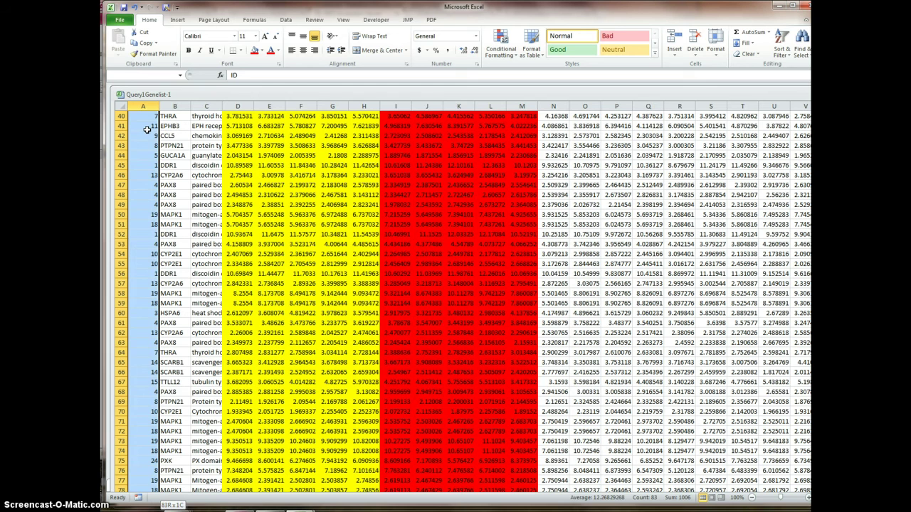
key(End)
key(shift+Right)
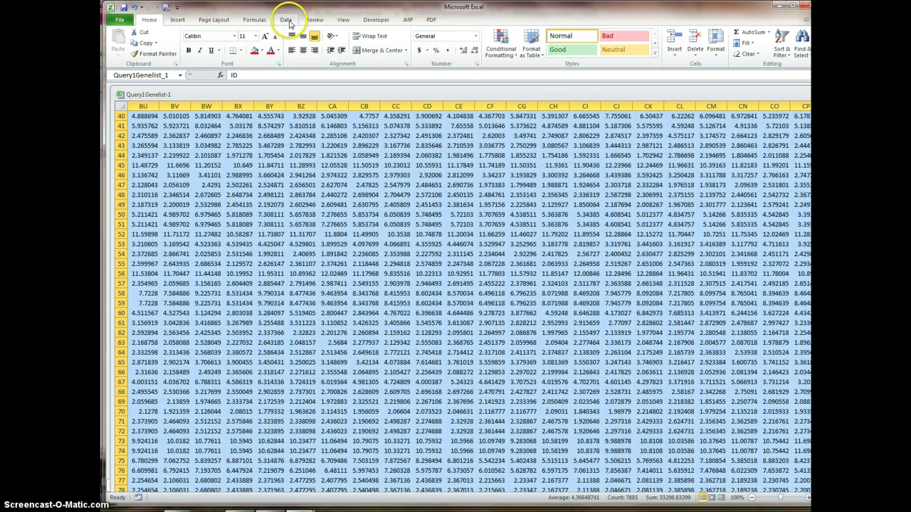
- Custom-sort the selected table by ID, smallest to largest
click(286, 20)
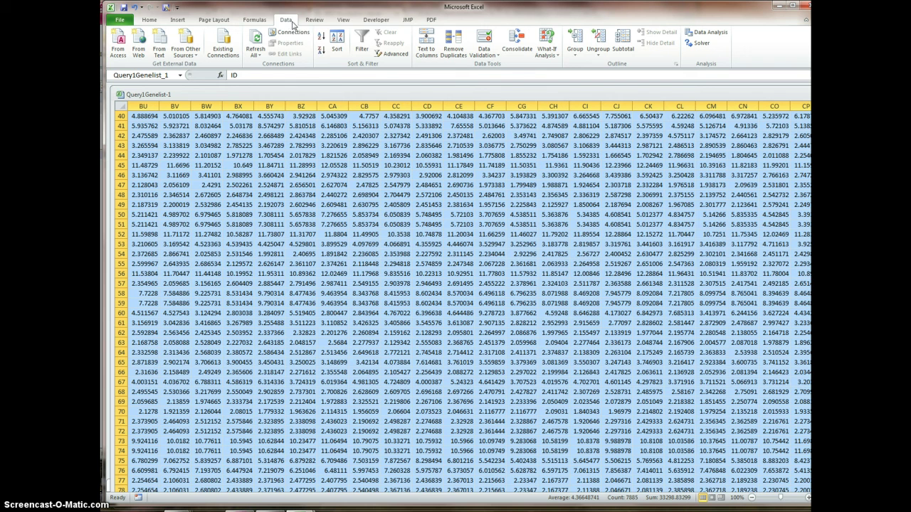
click(322, 40)
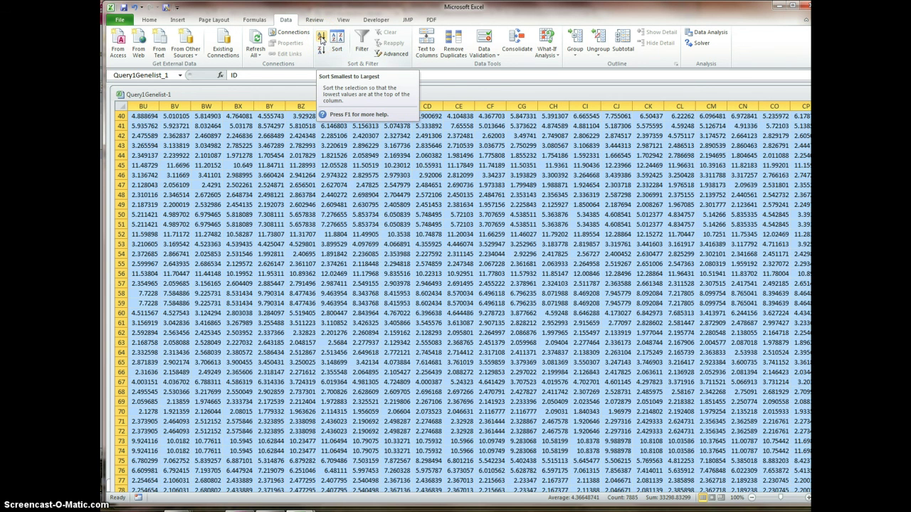
click(336, 41)
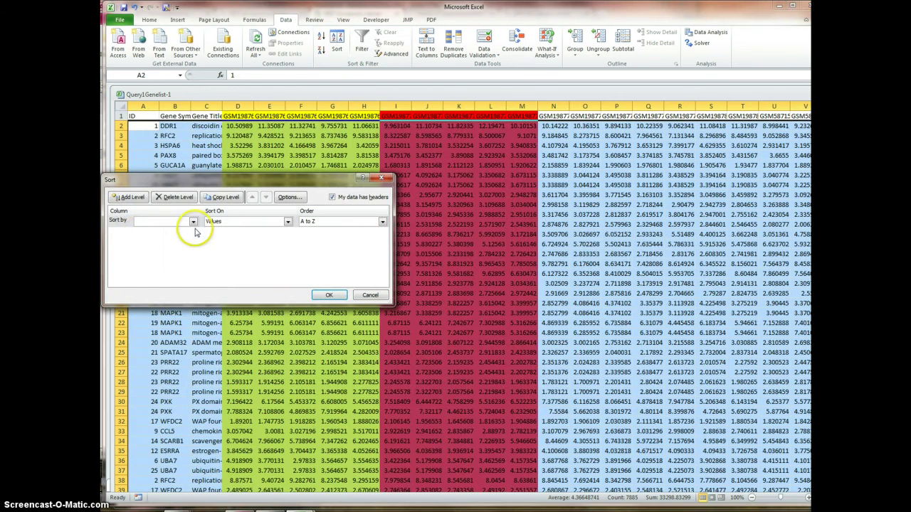
click(193, 226)
click(169, 233)
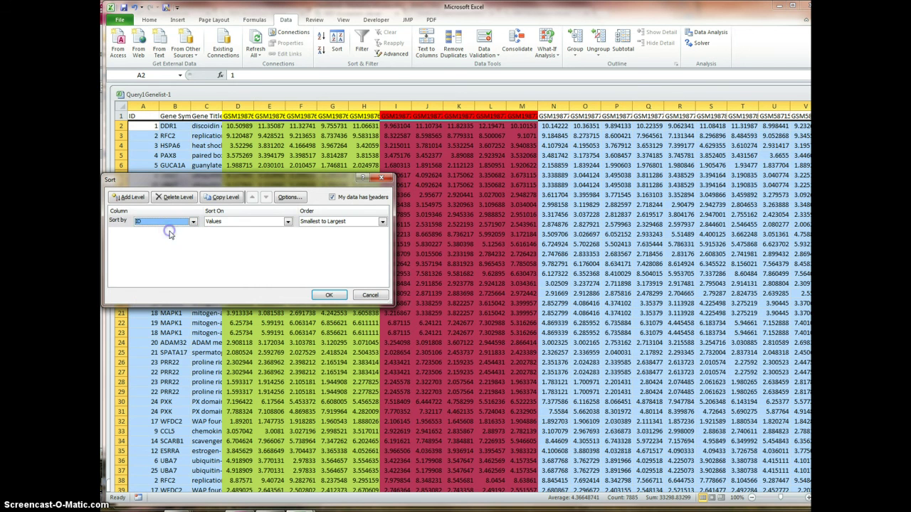
click(328, 295)
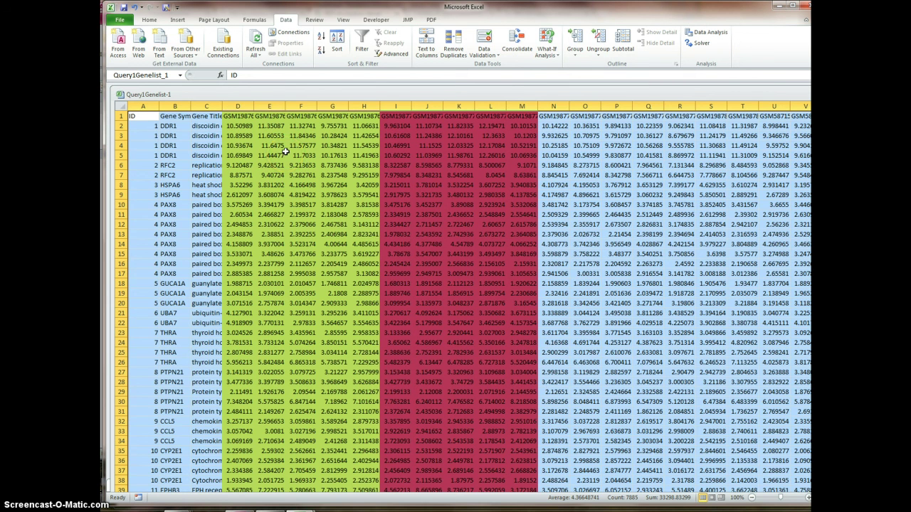
click(144, 116)
drag(144, 116, 206, 120)
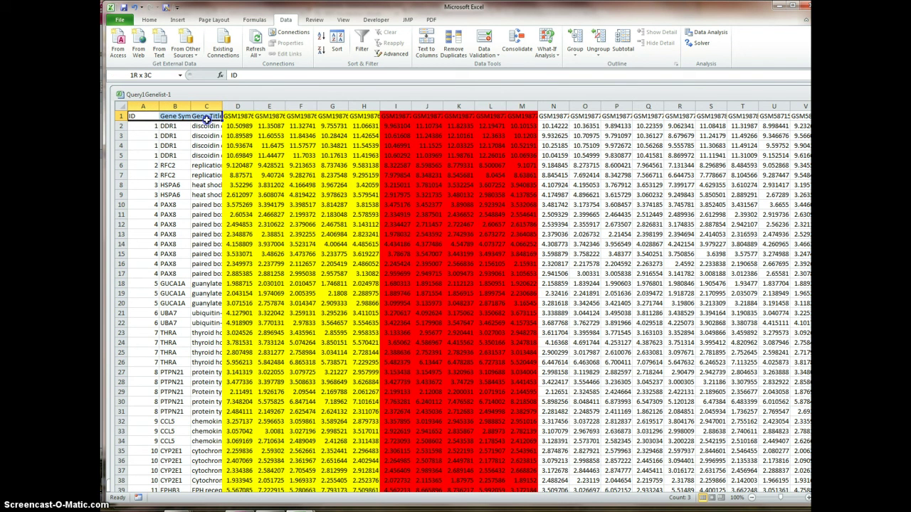
drag(206, 119, 175, 120)
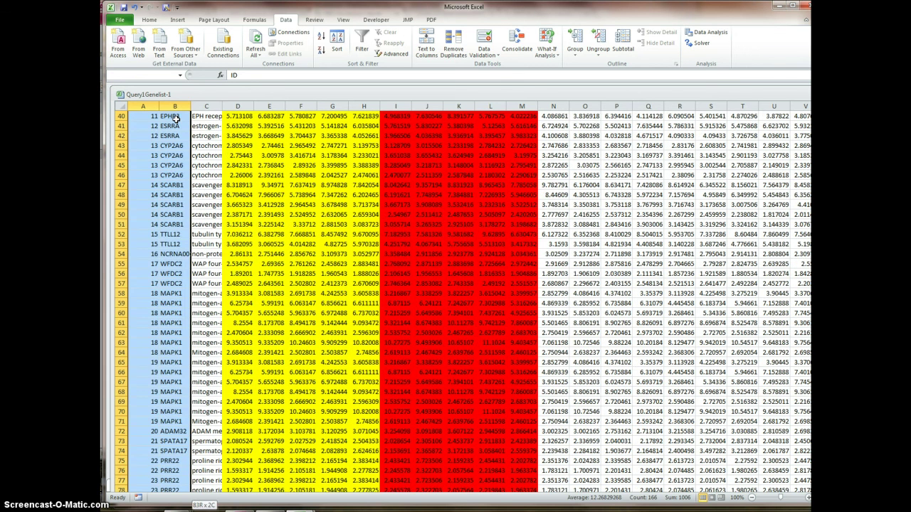
click(149, 20)
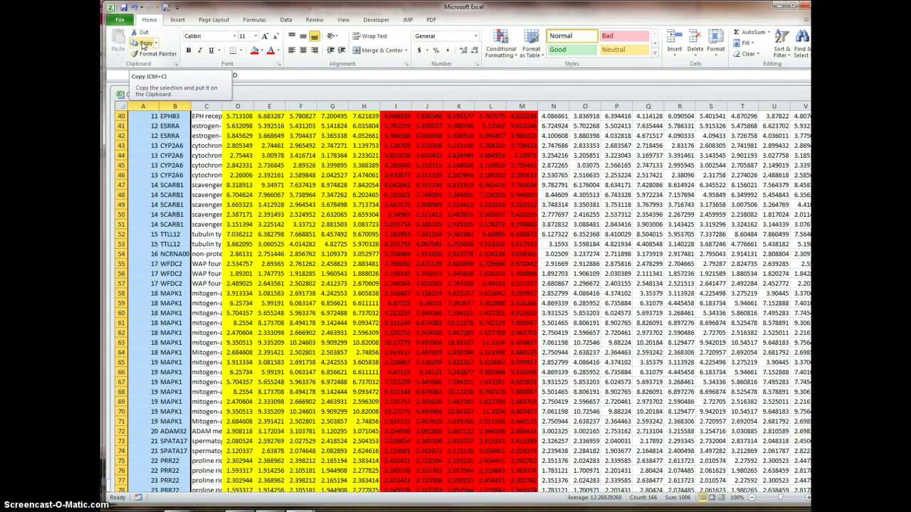
click(143, 44)
click(269, 175)
scroll(264, 177, up, 13)
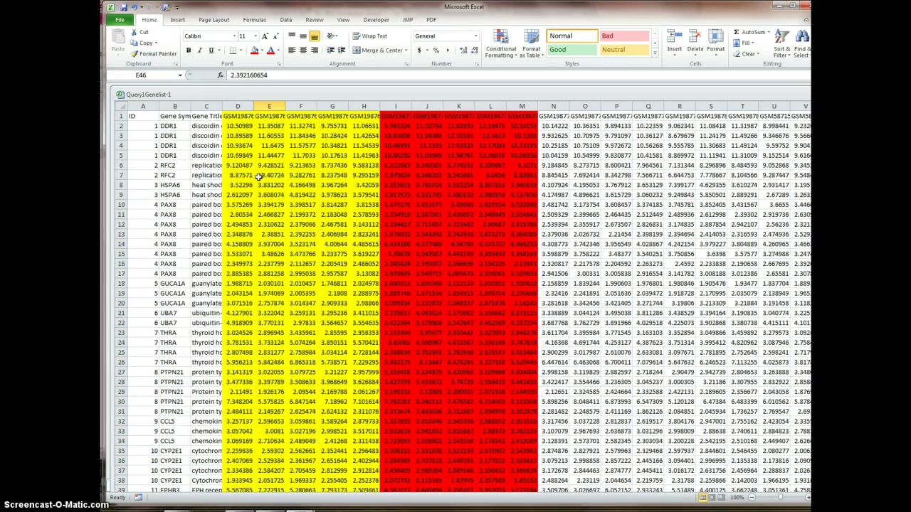
drag(133, 116, 496, 127)
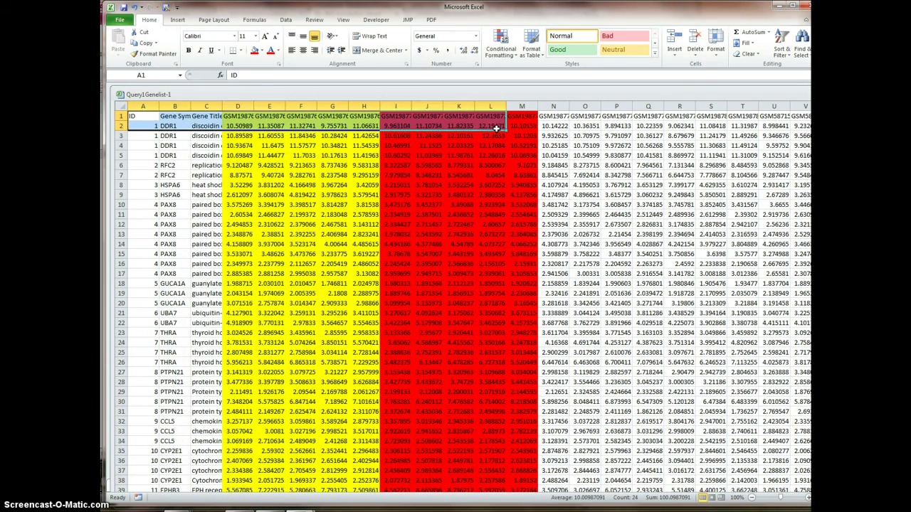
key(ctrl+shift+Right)
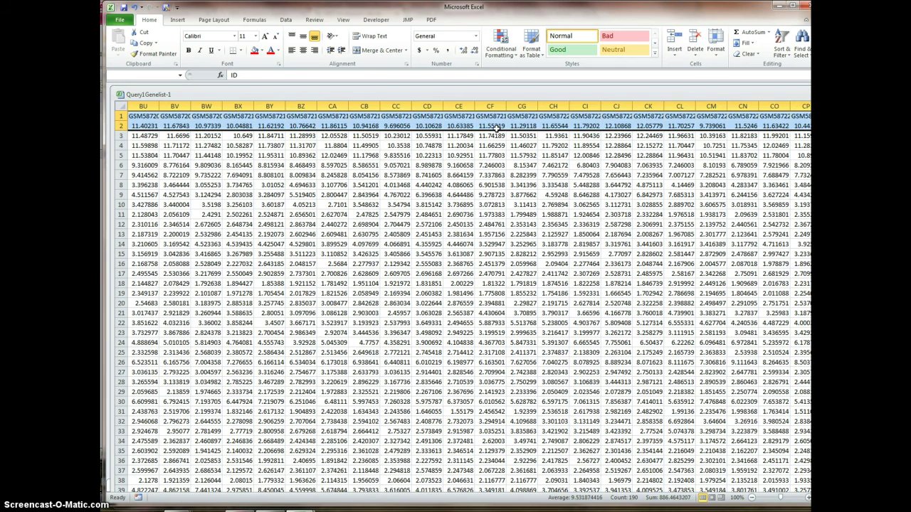
key(ctrl+shift+Down)
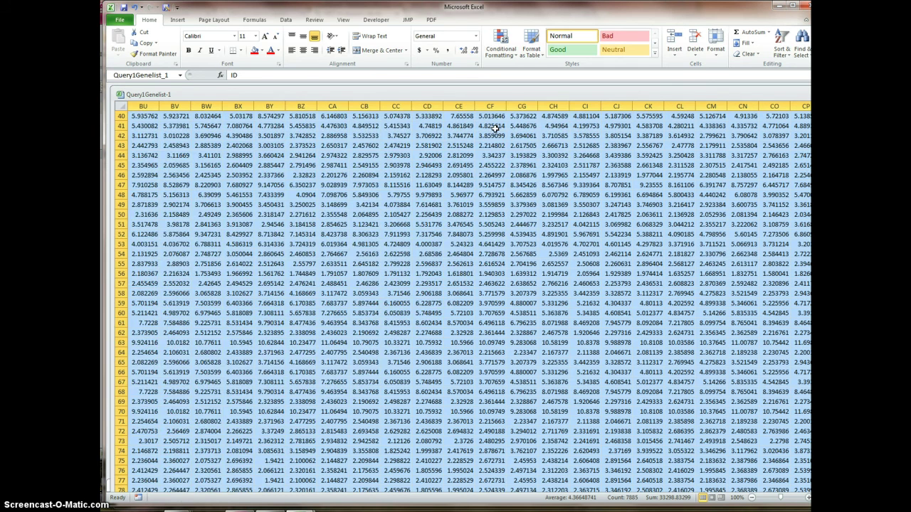
- Remove duplicates checking only Gene Symbol, dropping 60 repeated rows
click(285, 20)
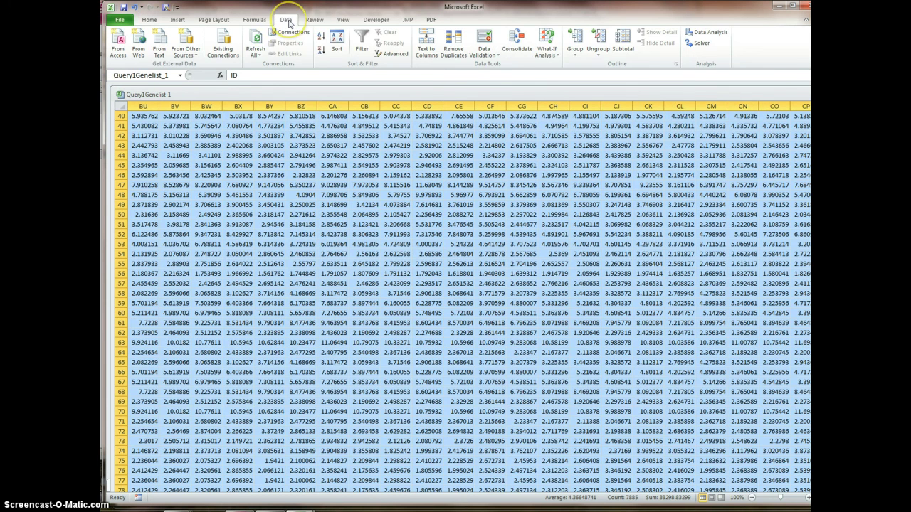
click(455, 52)
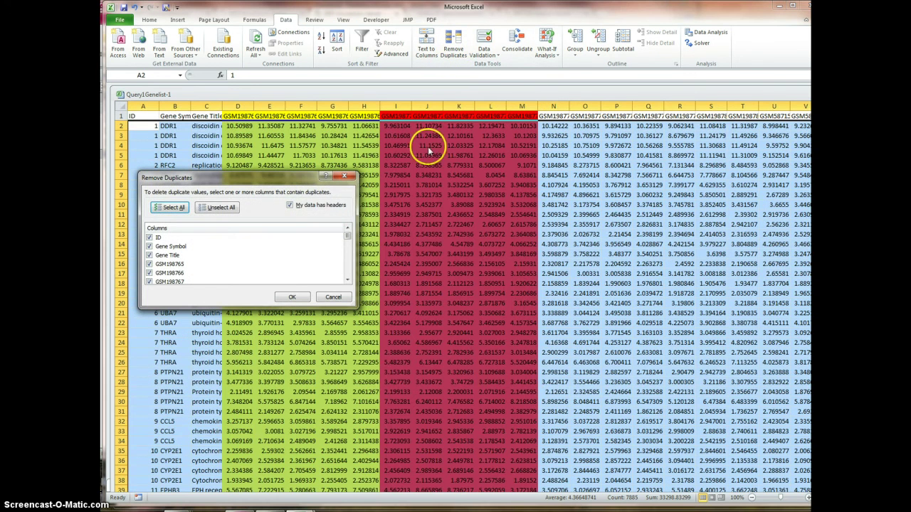
click(212, 207)
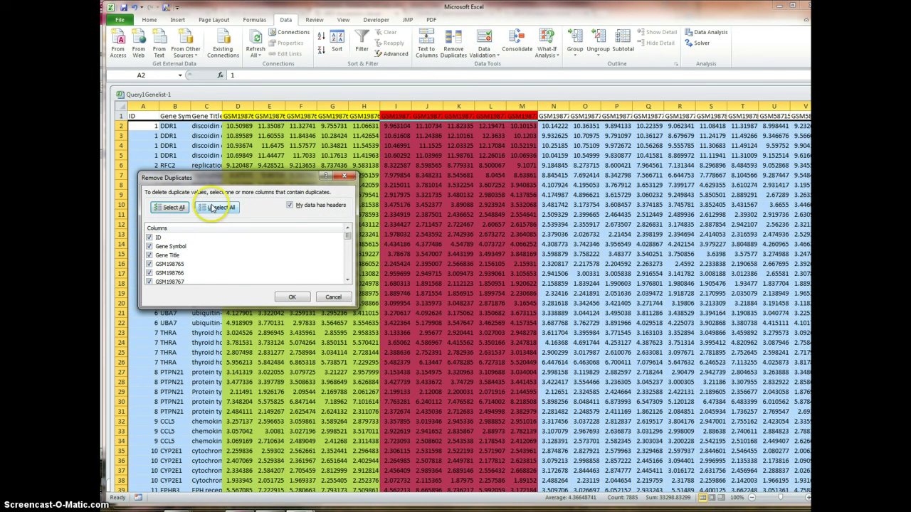
click(150, 246)
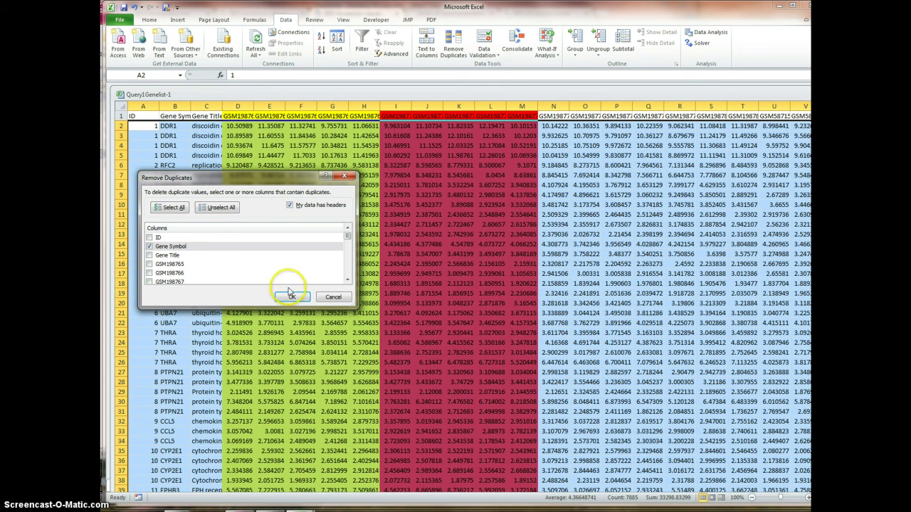
click(291, 297)
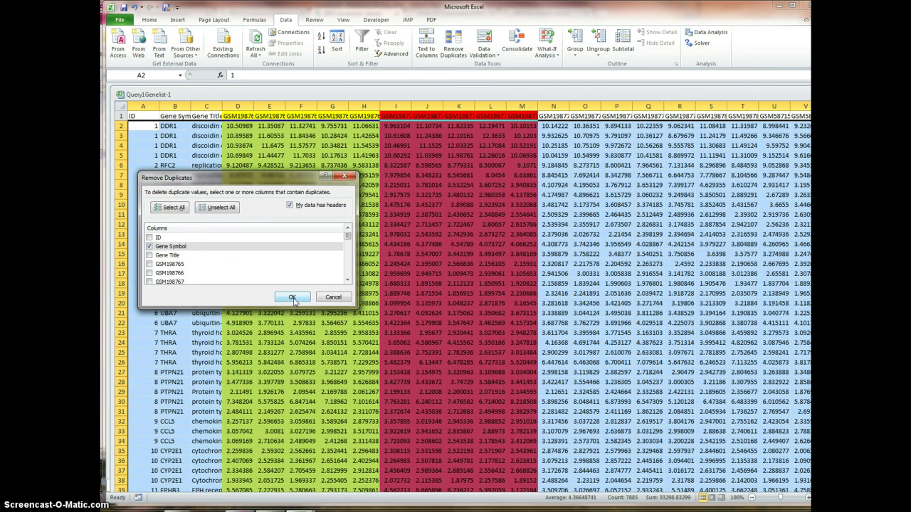
click(292, 298)
click(460, 279)
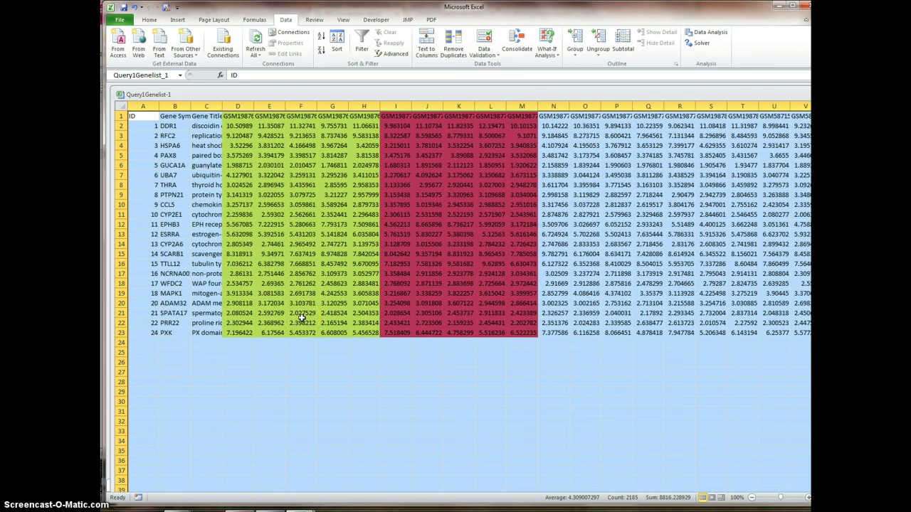
- Select the ID and Gene Symbol block A1:B23 of the deduplicated table
click(275, 215)
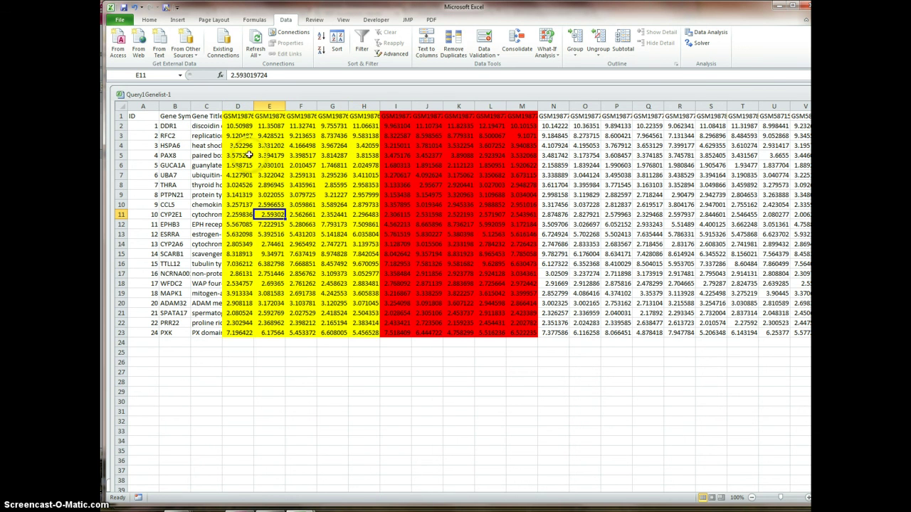
click(142, 116)
drag(174, 120, 183, 332)
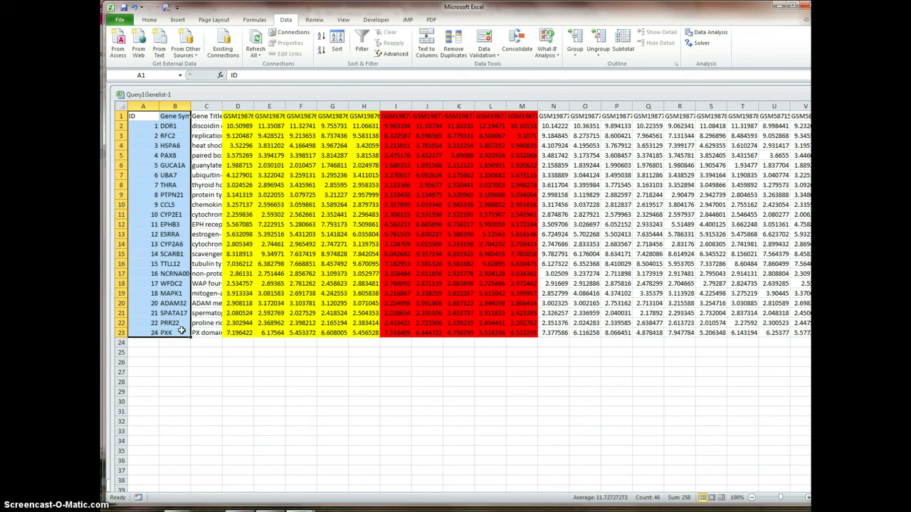
click(149, 19)
- Copy A1:B23 and Paste Special it with Transpose at A27, filling rows 27–28
click(144, 43)
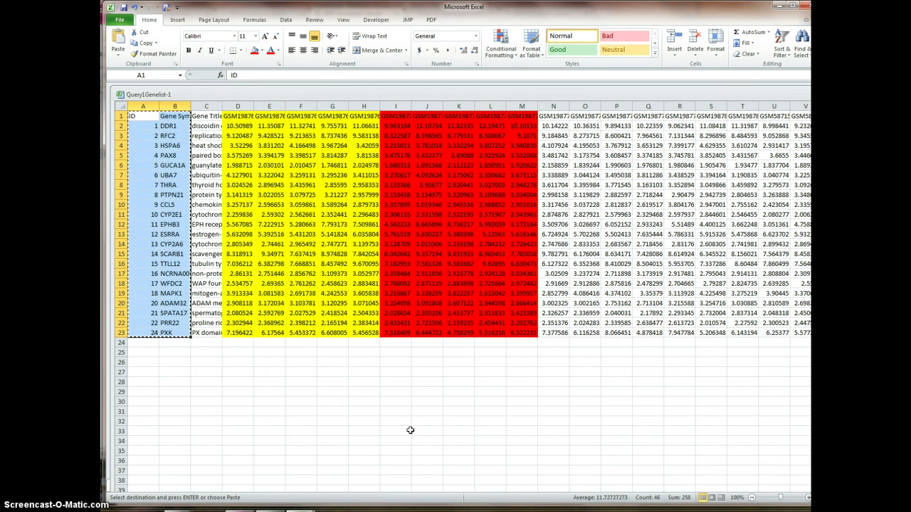
scroll(410, 430, down, 1)
scroll(410, 429, up, 1)
scroll(410, 430, down, 4)
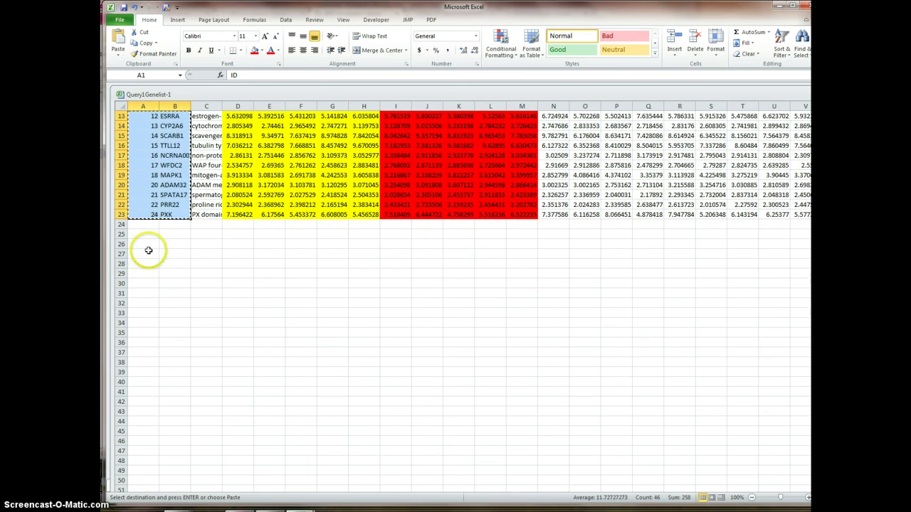
click(149, 252)
click(118, 55)
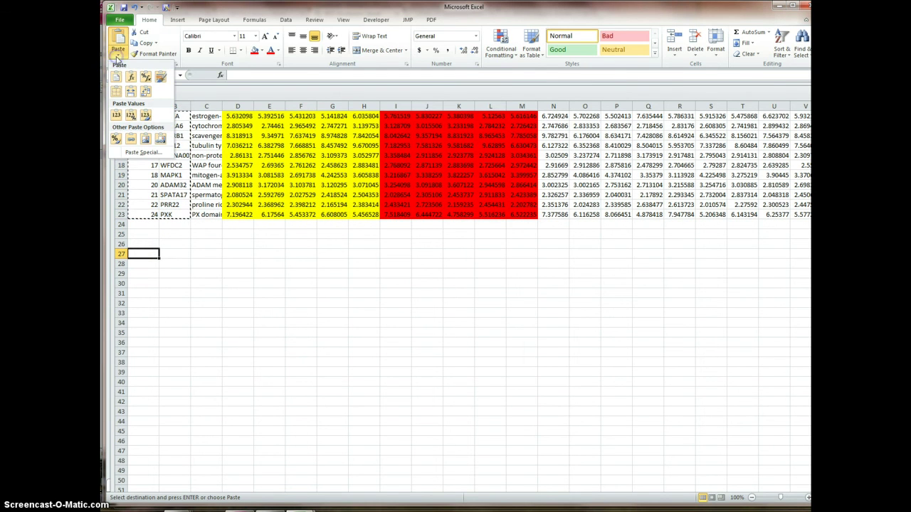
click(142, 152)
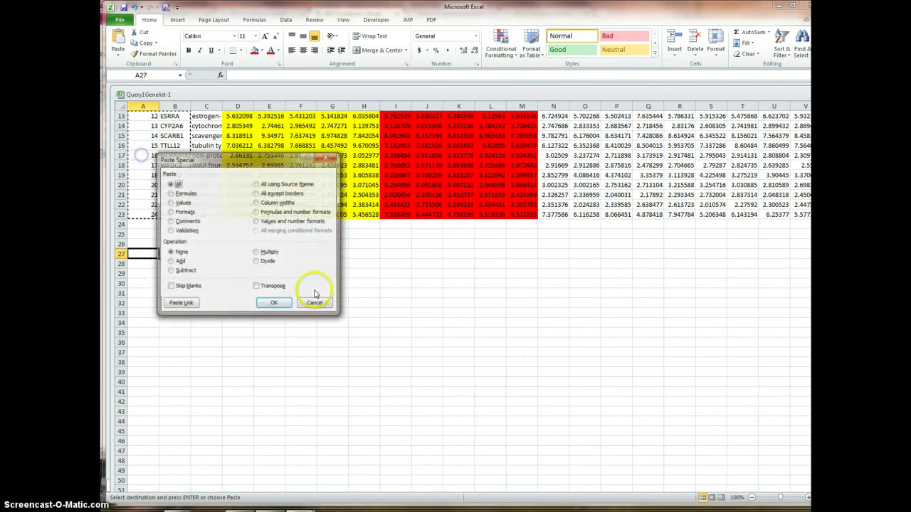
click(256, 287)
click(275, 305)
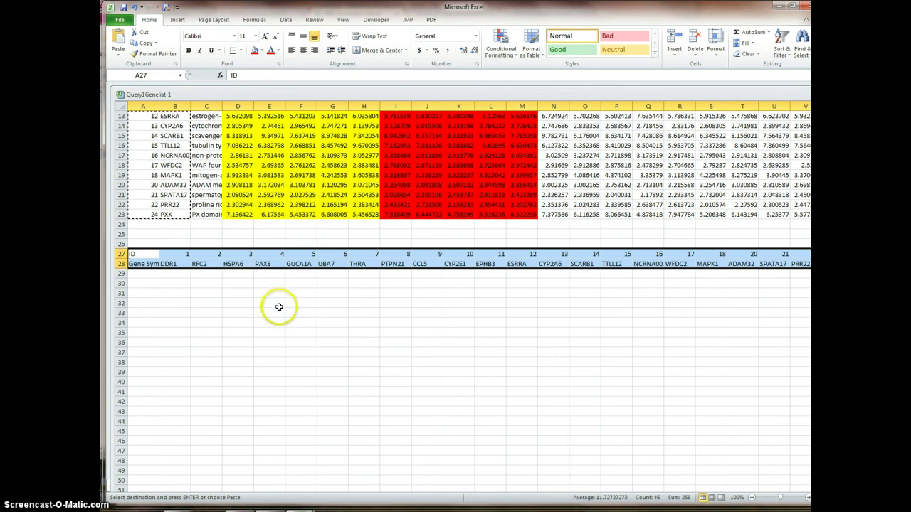
scroll(281, 299, up, 4)
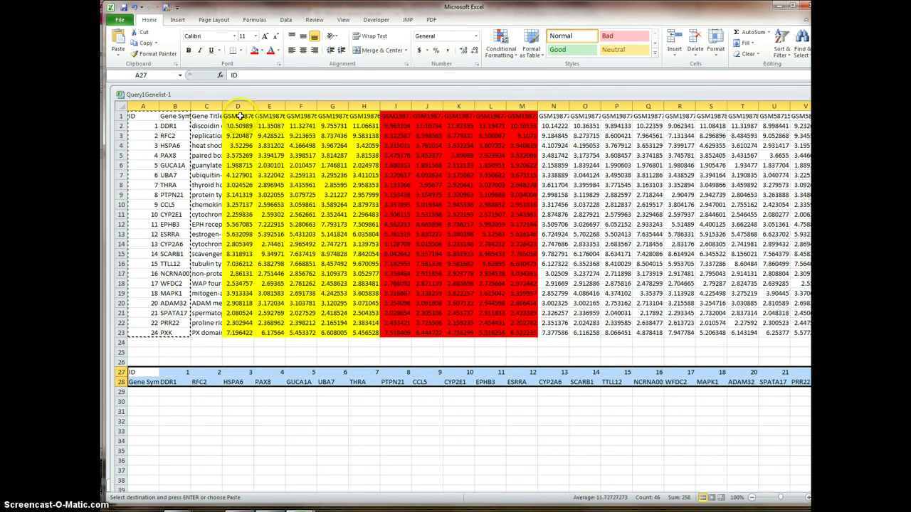
- Paste the yellow columns D1:H23 with Transpose at A29, filling rows 29–33
drag(238, 116, 367, 330)
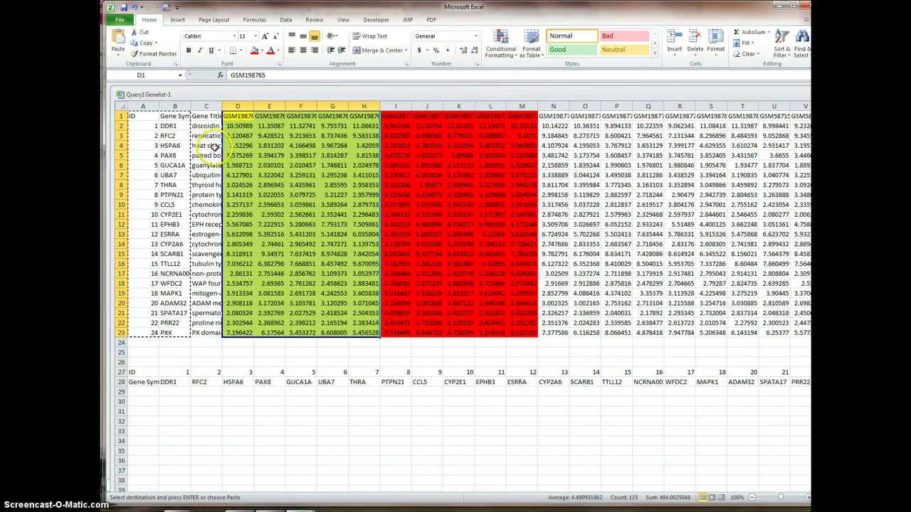
click(147, 392)
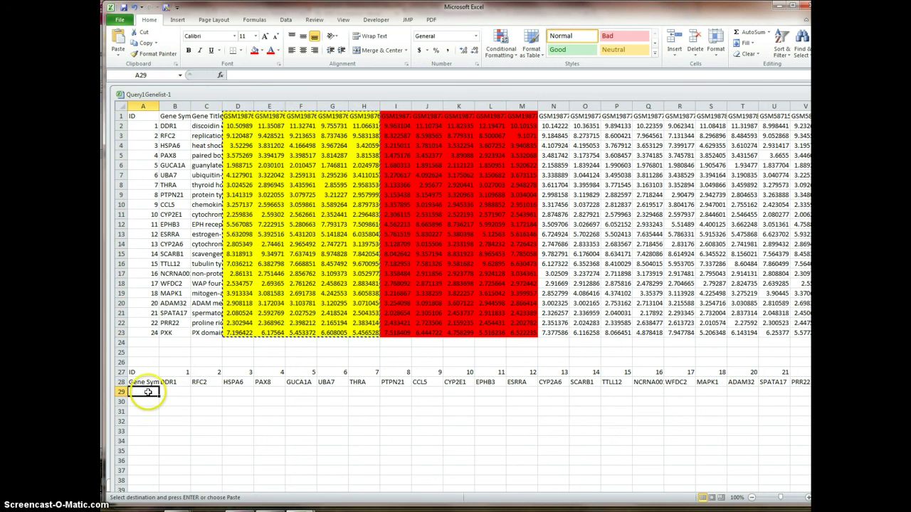
click(118, 54)
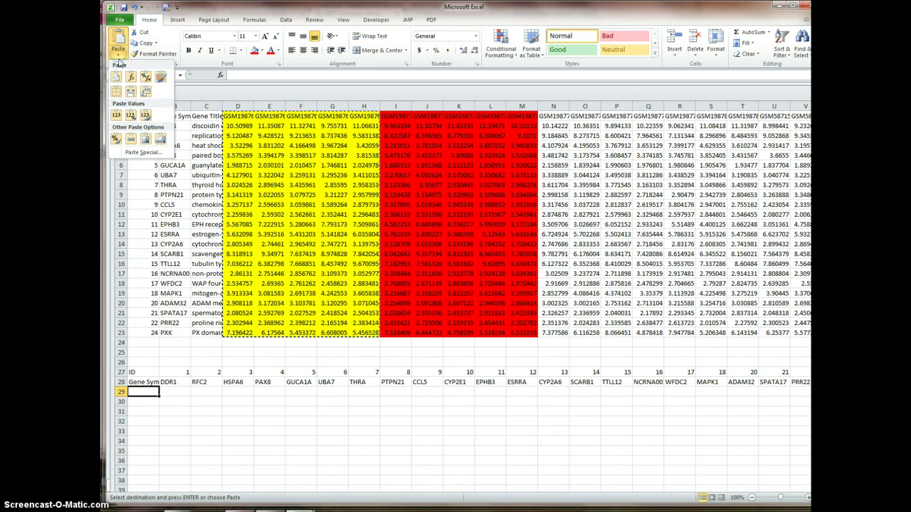
click(140, 154)
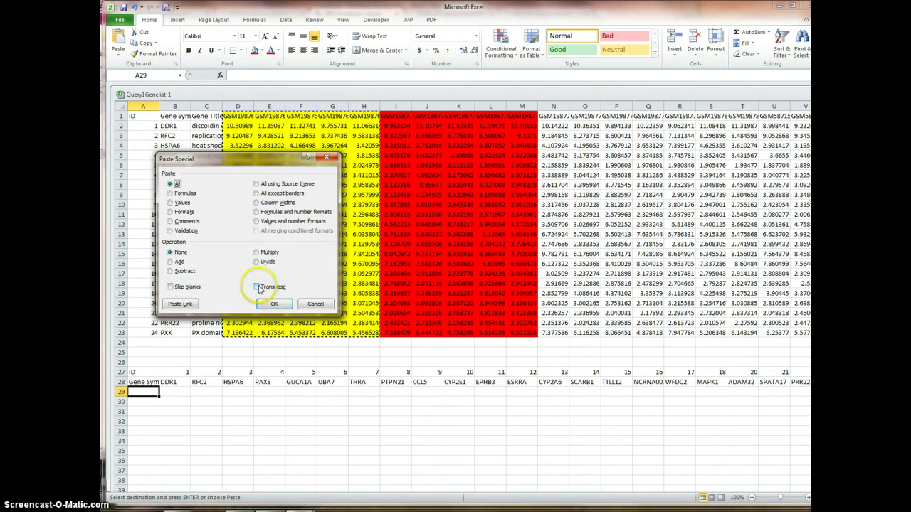
click(258, 287)
click(274, 304)
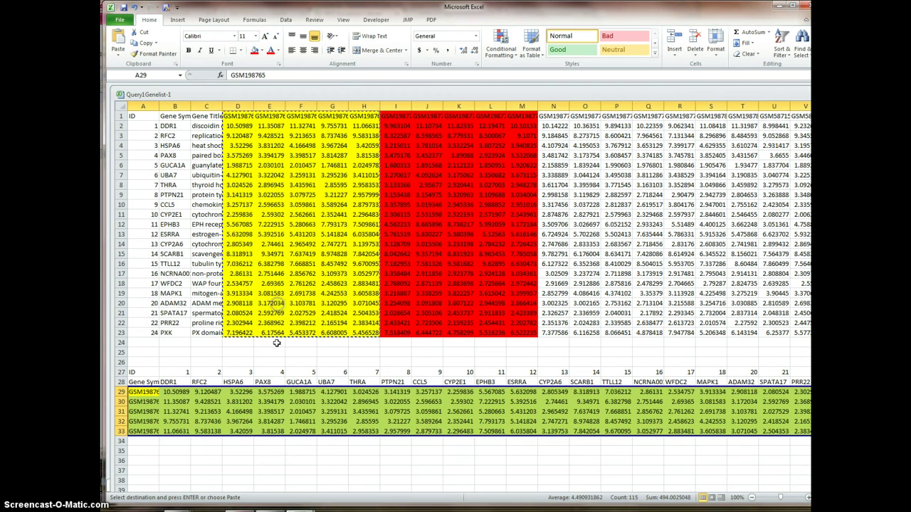
click(375, 247)
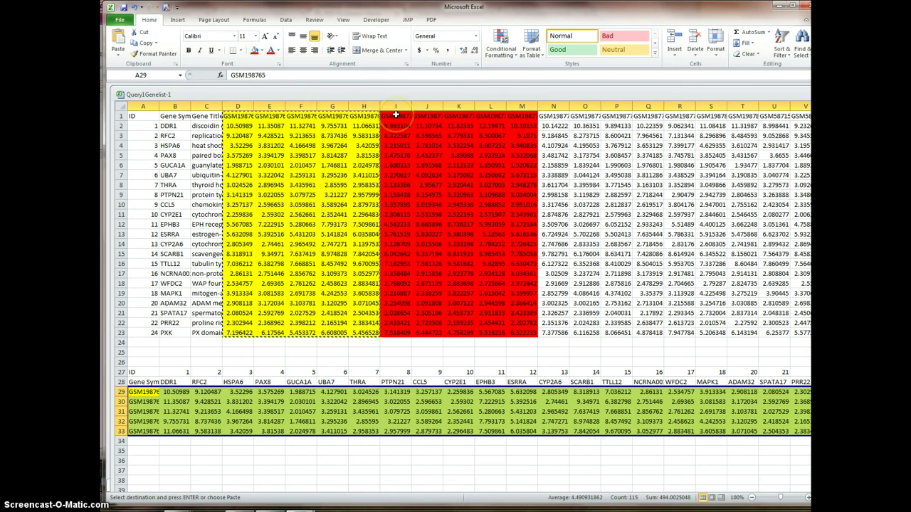
- Copy the red columns I1:M23 and paste them transposed at A35, filling rows 35–39
drag(395, 113, 509, 331)
click(158, 48)
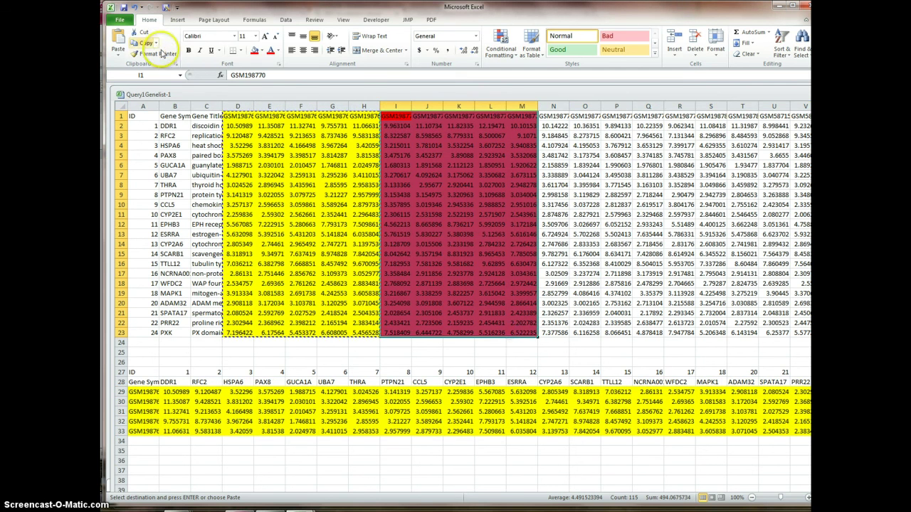
click(140, 451)
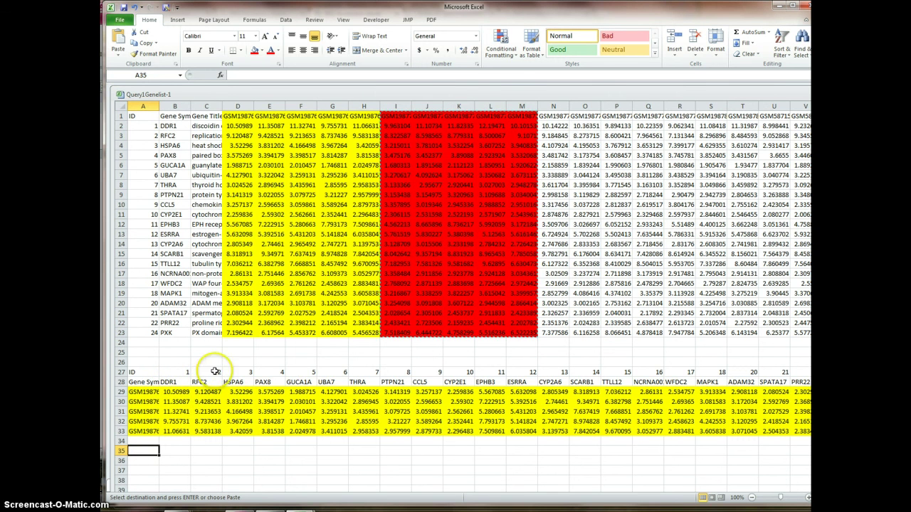
click(118, 56)
click(142, 153)
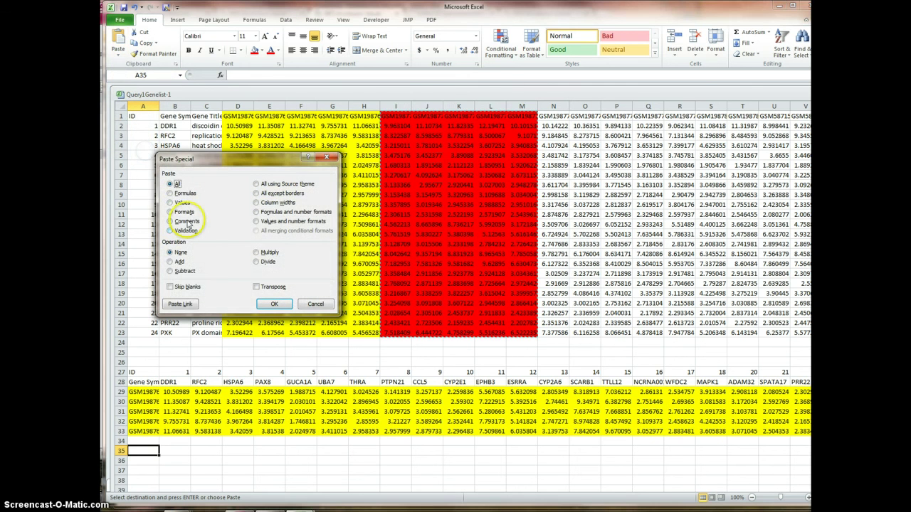
click(256, 287)
click(274, 304)
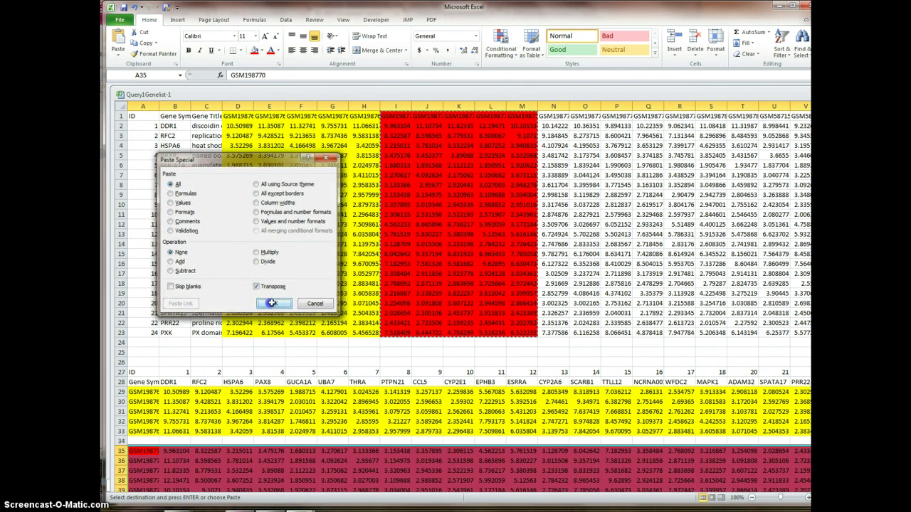
scroll(255, 371, down, 1)
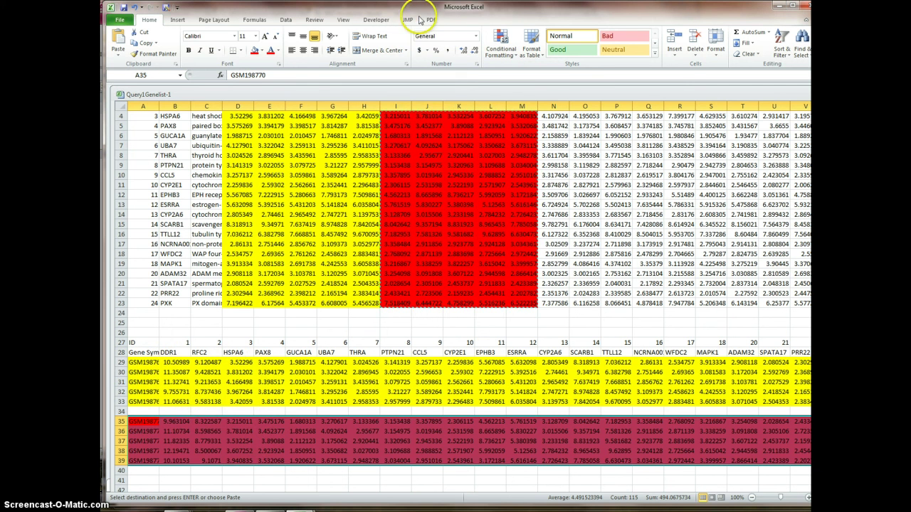
- Select B29:B33, then pick t-Test: Two-Sample Assuming Unequal Variances in Data Analysis
drag(169, 362, 180, 477)
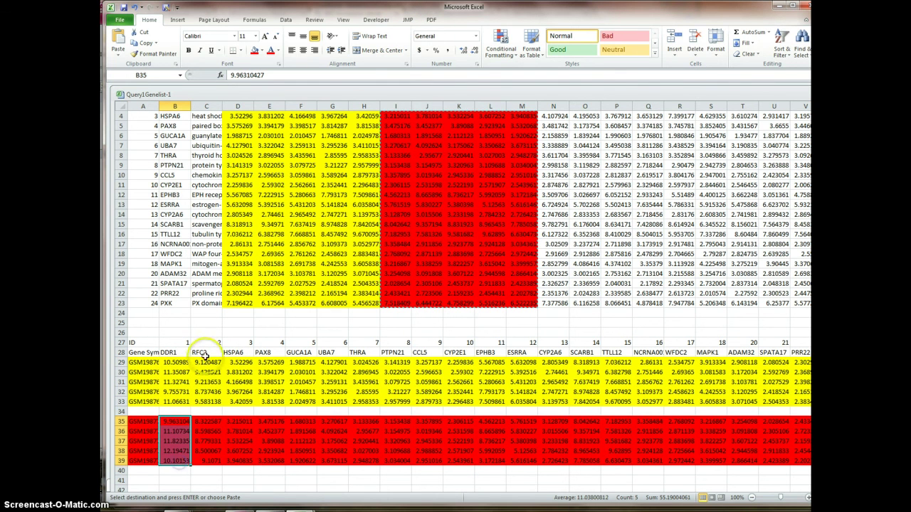
click(284, 20)
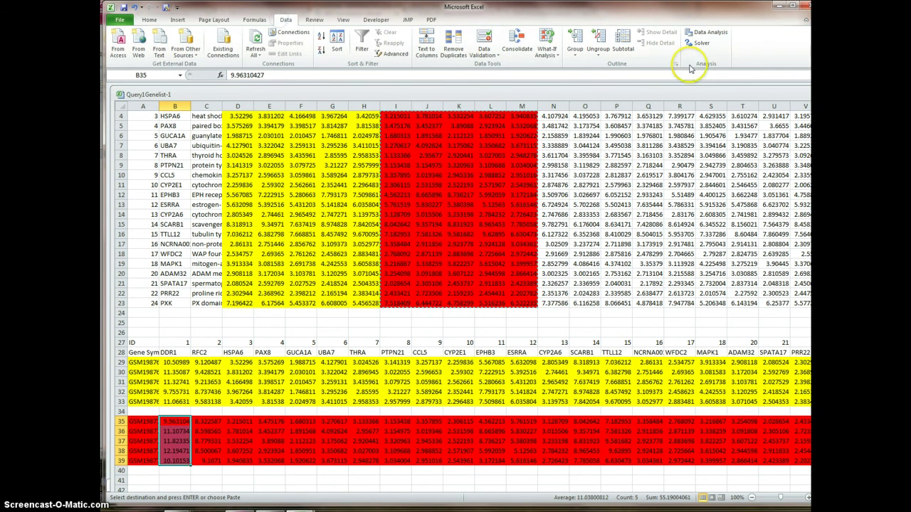
click(714, 32)
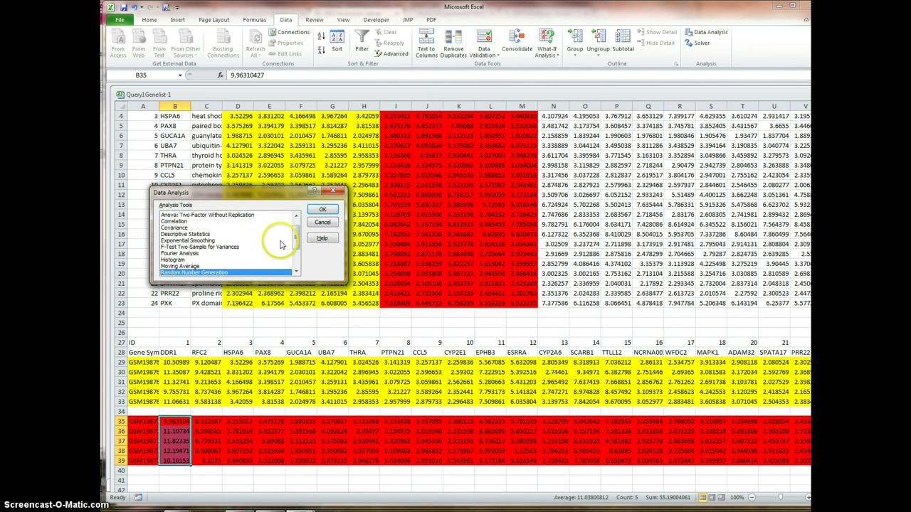
drag(294, 238, 293, 265)
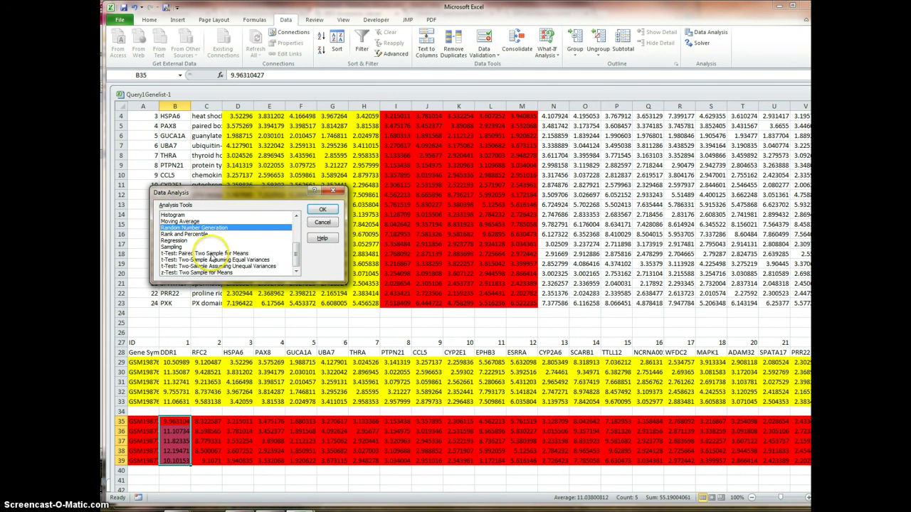
click(212, 254)
click(212, 254)
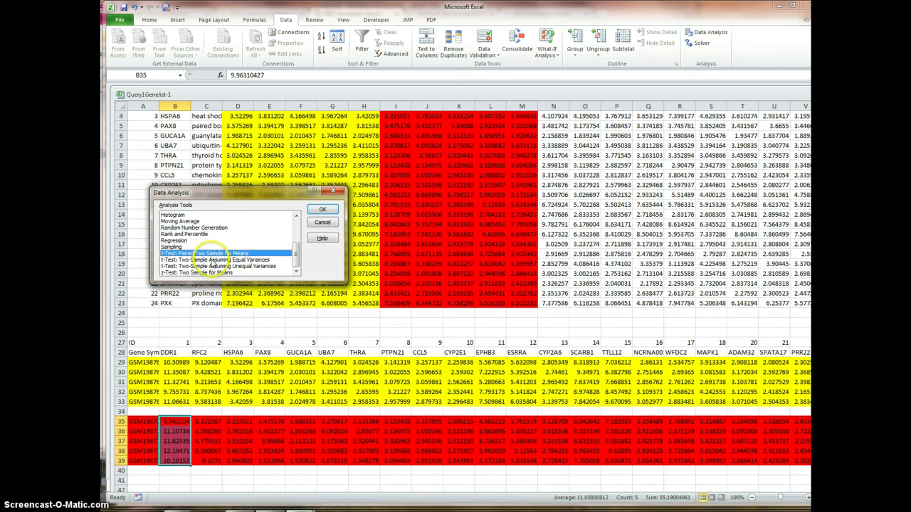
click(212, 266)
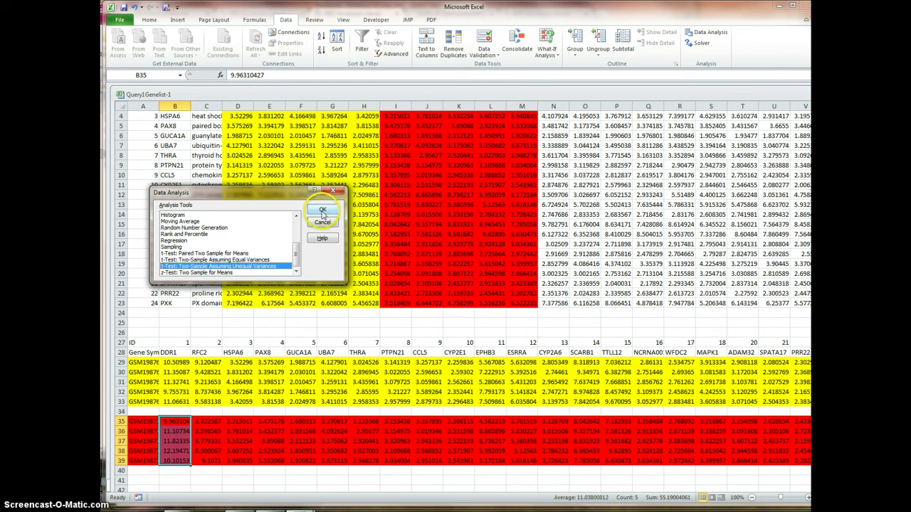